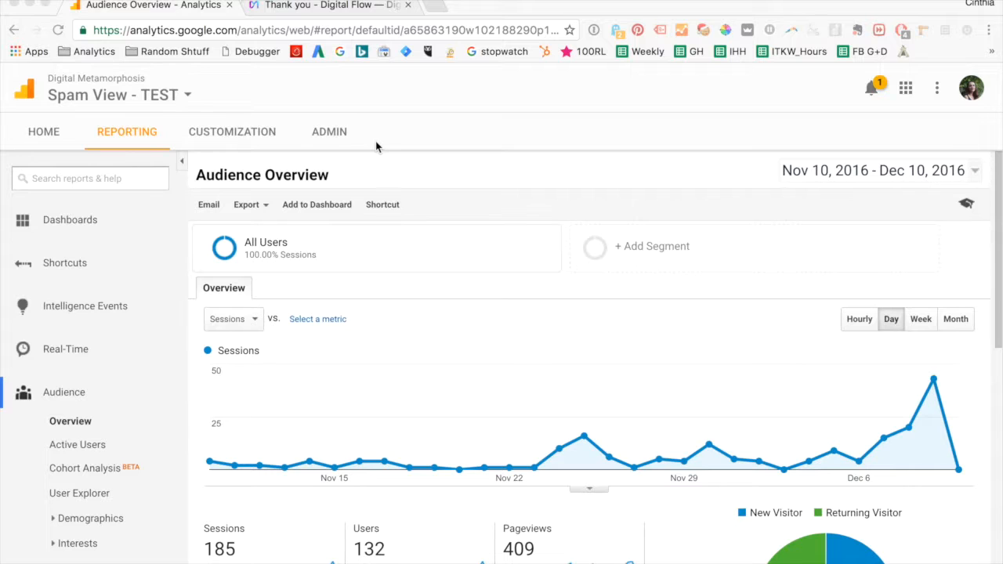
- Examine the Digital Flow thank-you page and its web address on the Digimorph site
click(337, 6)
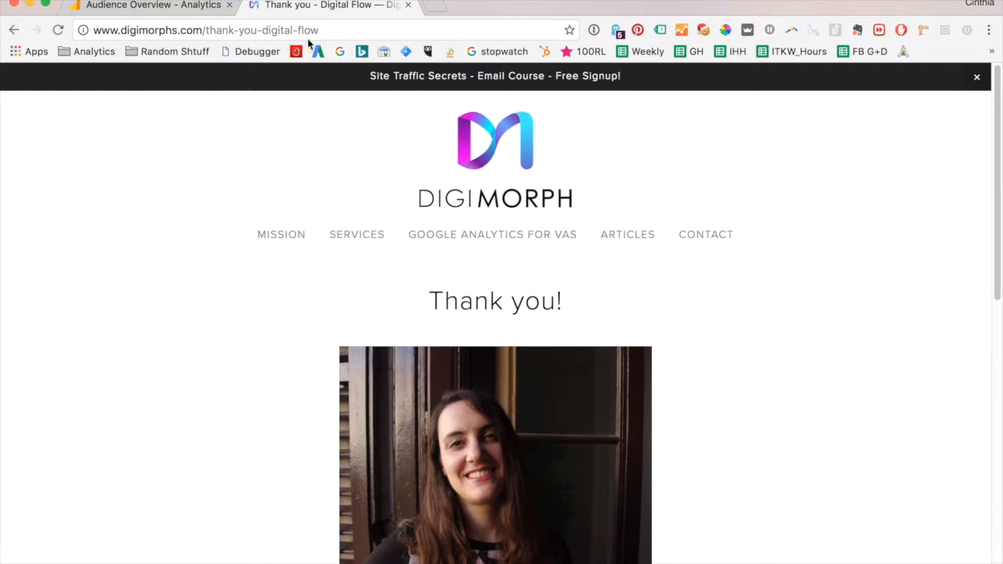
scroll(295, 337, down, 5)
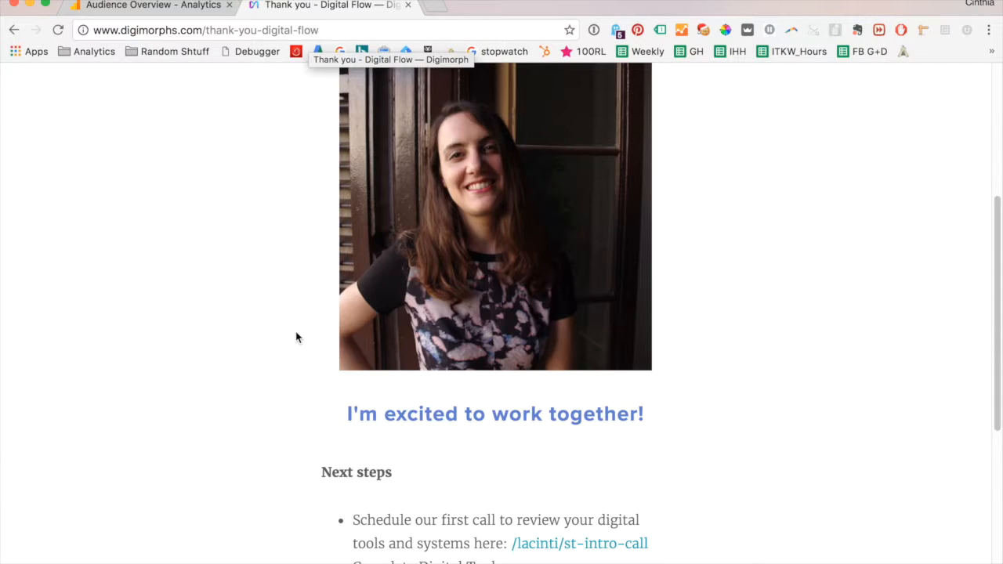
scroll(298, 333, down, 5)
scroll(298, 334, up, 10)
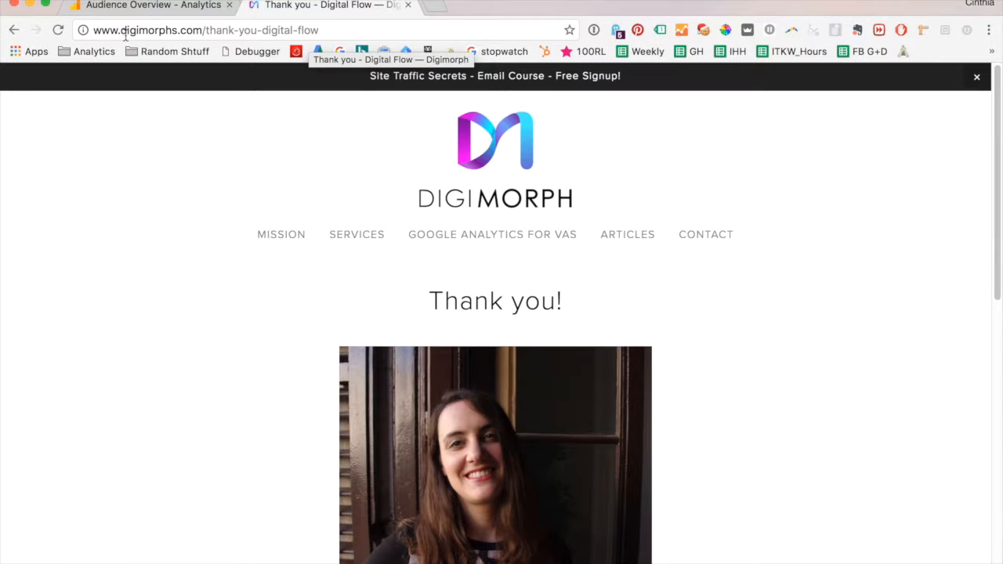
drag(92, 29, 309, 32)
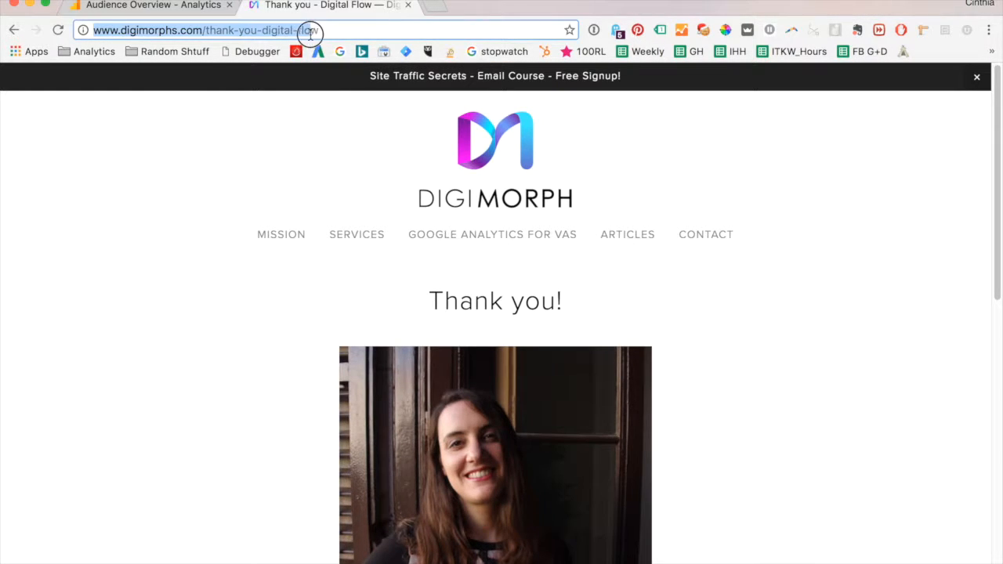
click(324, 31)
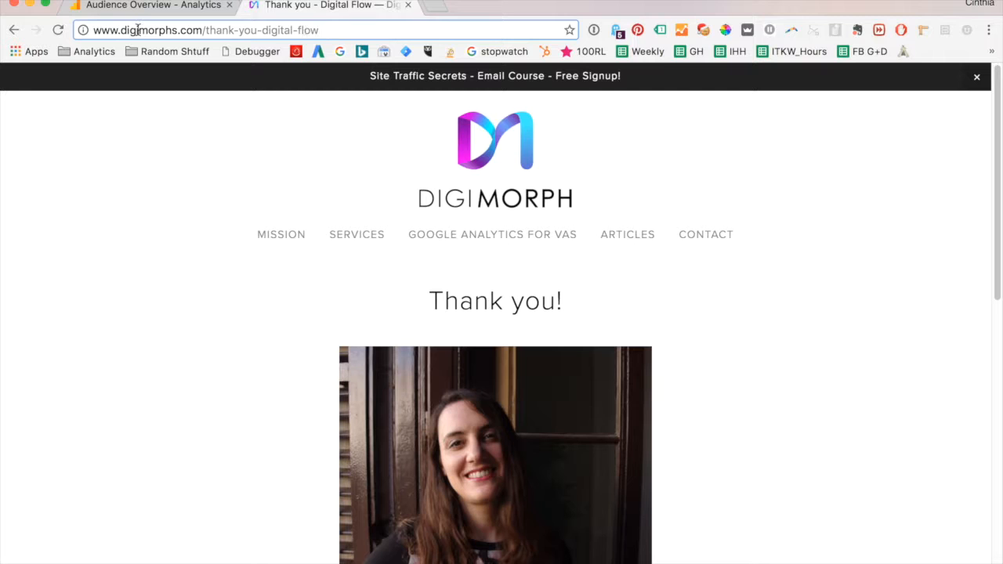
- Return to Google Analytics and open the goals list in the administration of the Spam View - TEST view
click(187, 12)
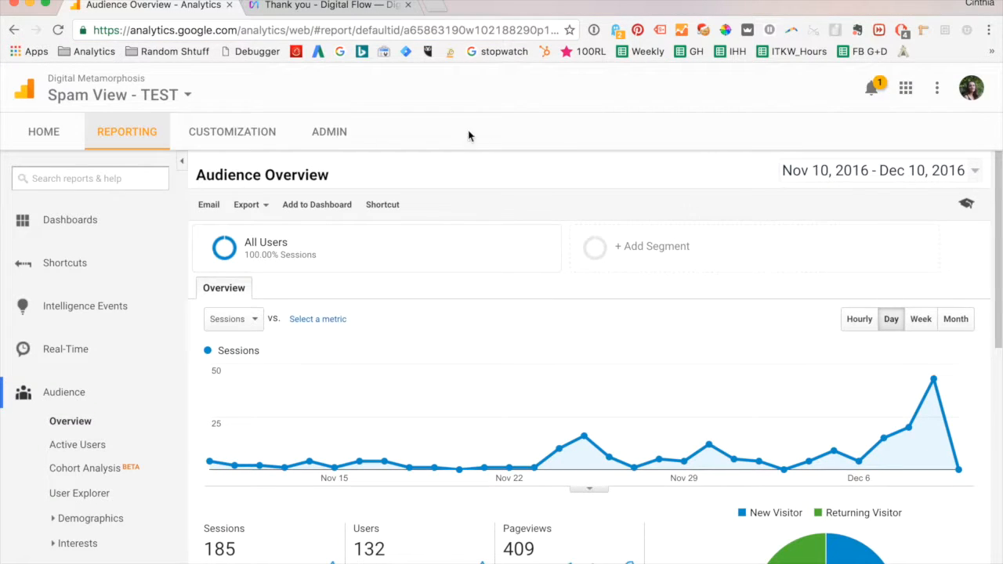
click(330, 135)
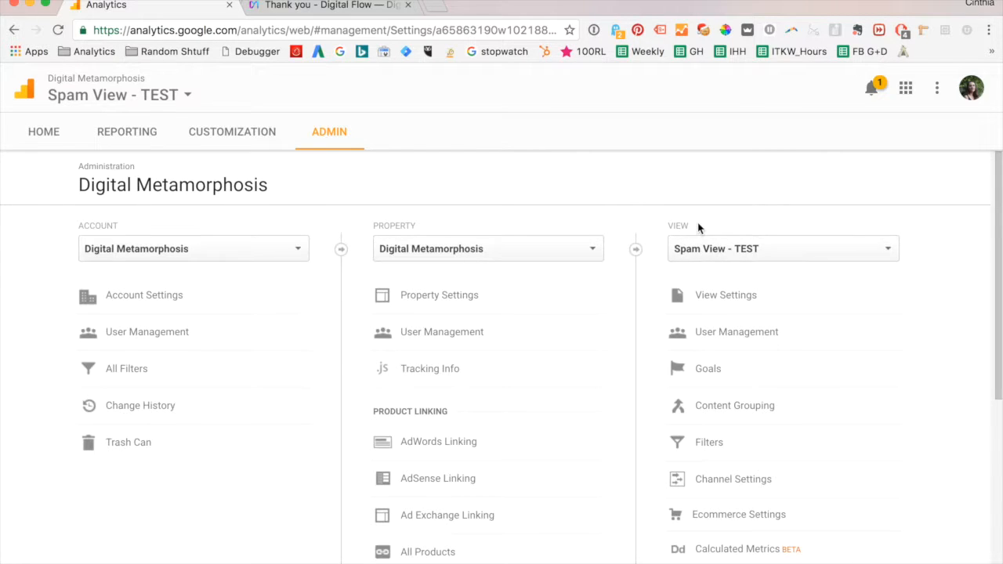
click(708, 384)
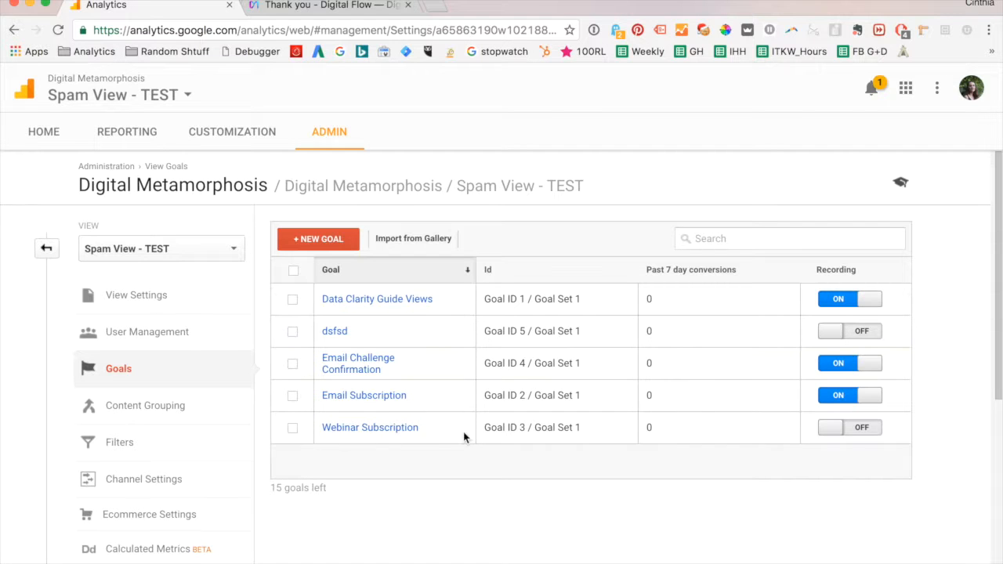
- Rename the goal "dsfsd" as "Unused Goal" and save it
click(292, 331)
click(292, 333)
click(373, 340)
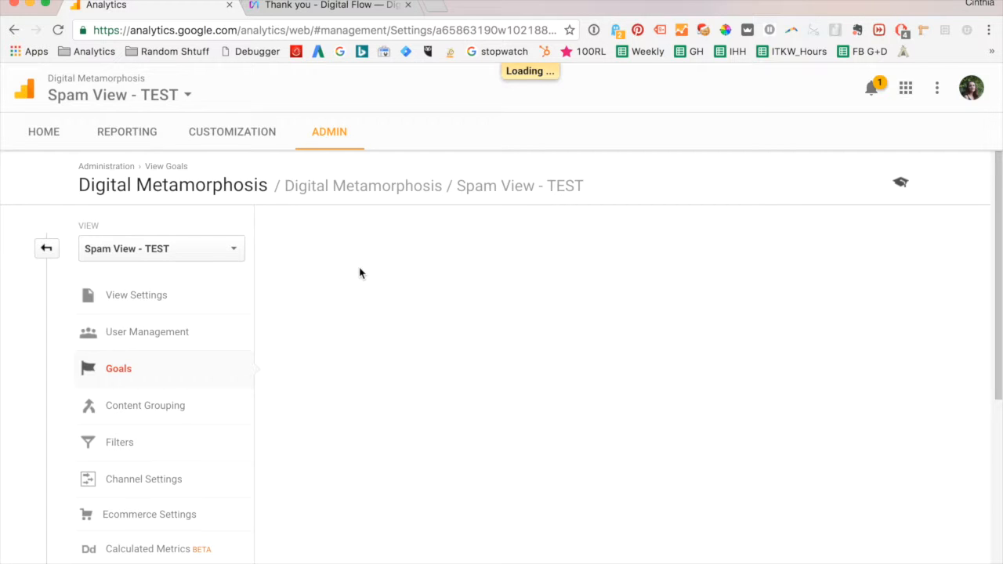
click(359, 263)
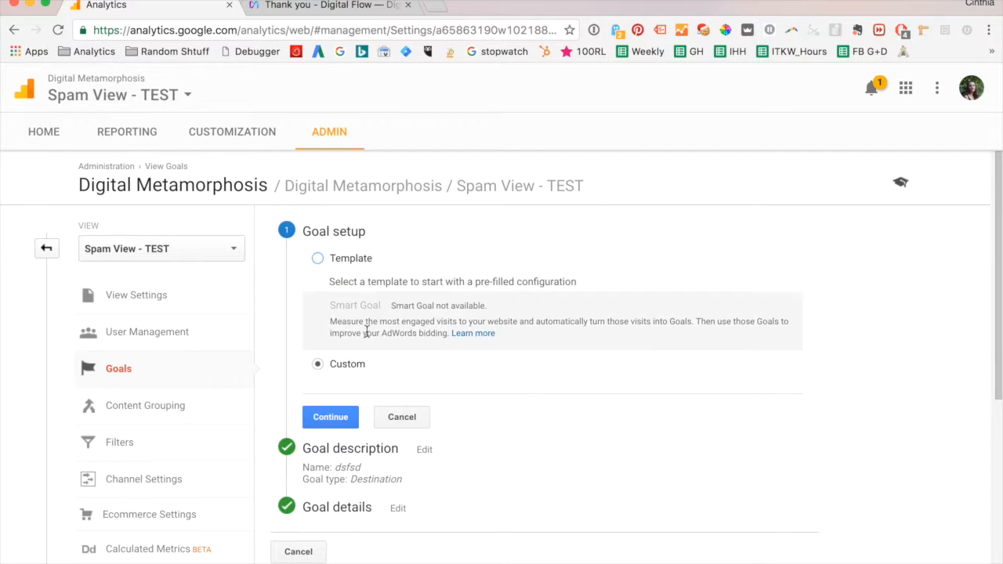
click(342, 465)
drag(352, 318, 286, 321)
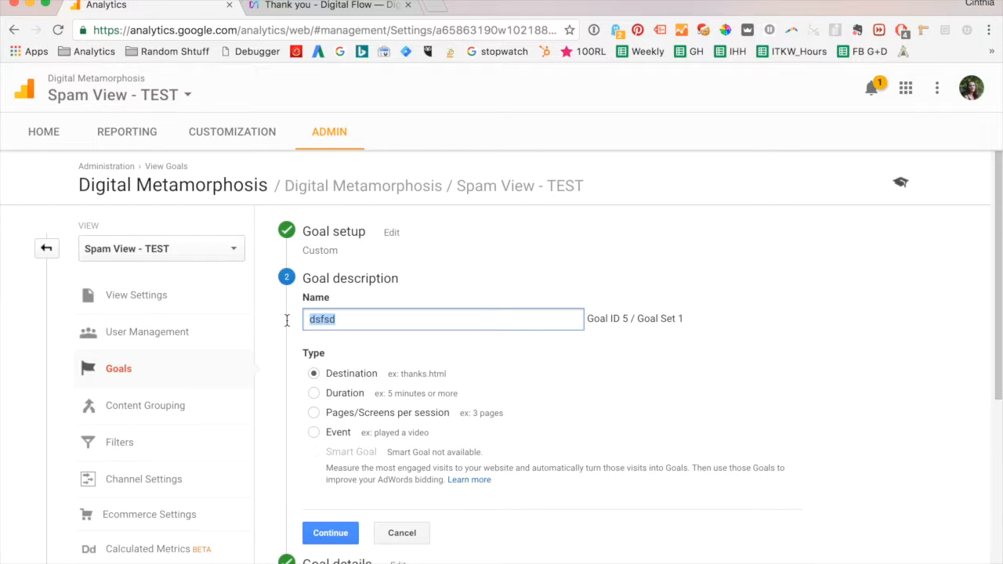
text(Unused Goal)
click(329, 533)
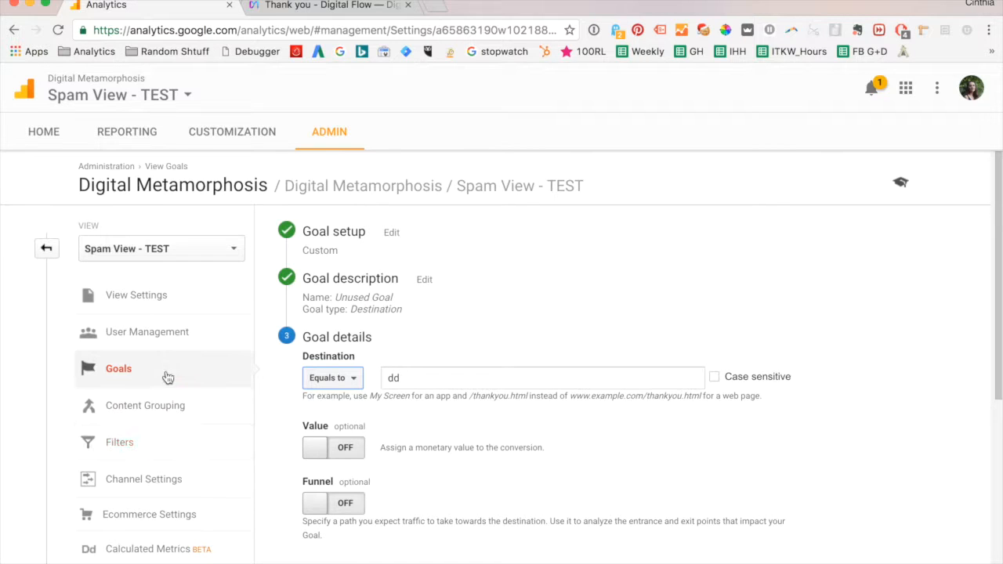
scroll(293, 373, down, 3)
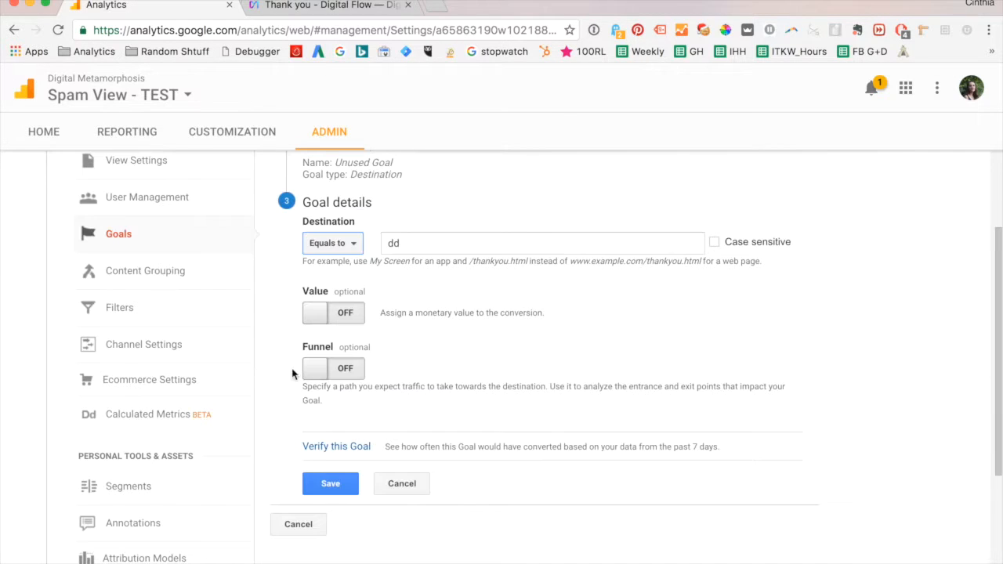
click(330, 483)
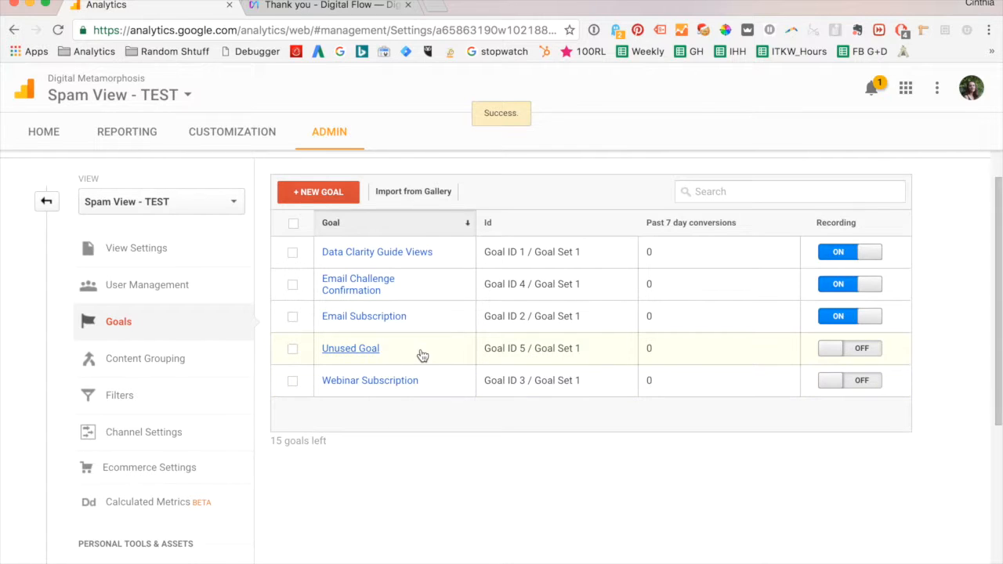
- Create a new goal from the Template setup, named "Digital Flow Purchase", with the Destination type
scroll(345, 239, up, 1)
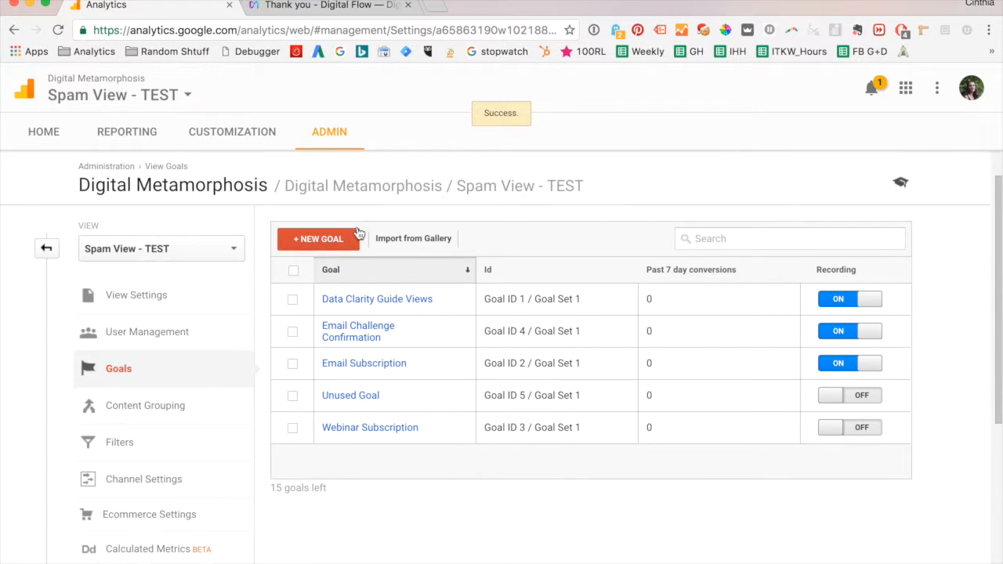
click(350, 249)
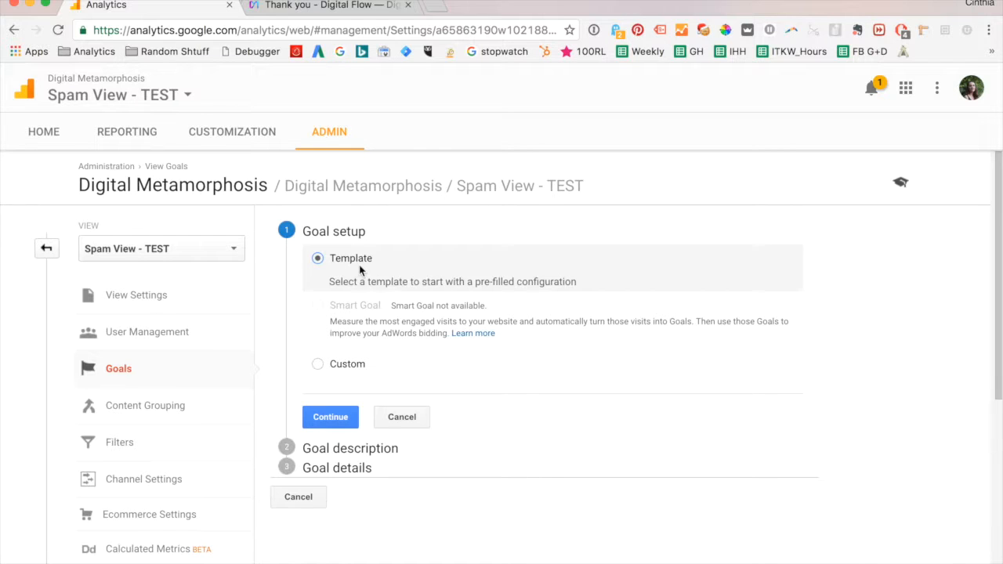
click(330, 417)
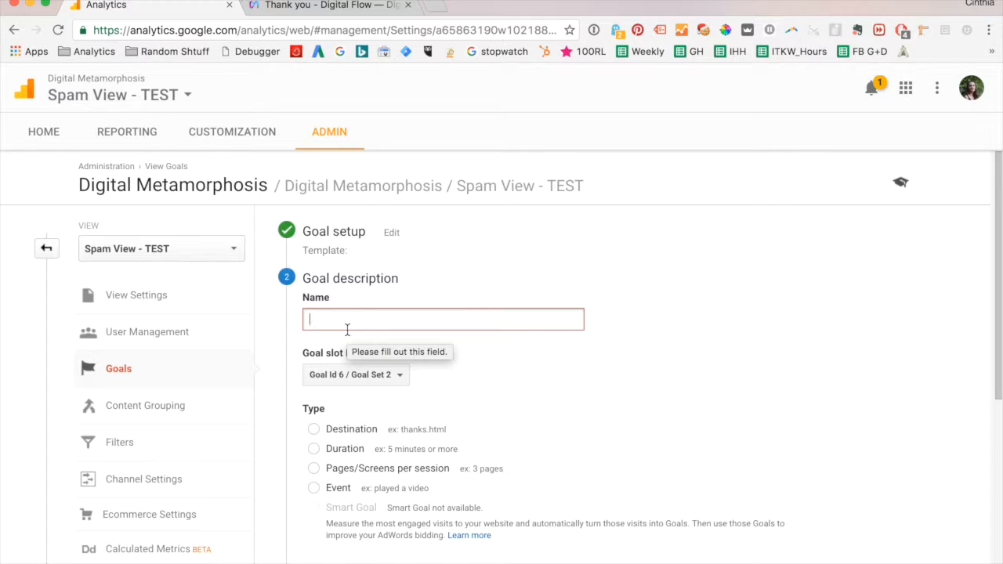
text(Digital Flow)
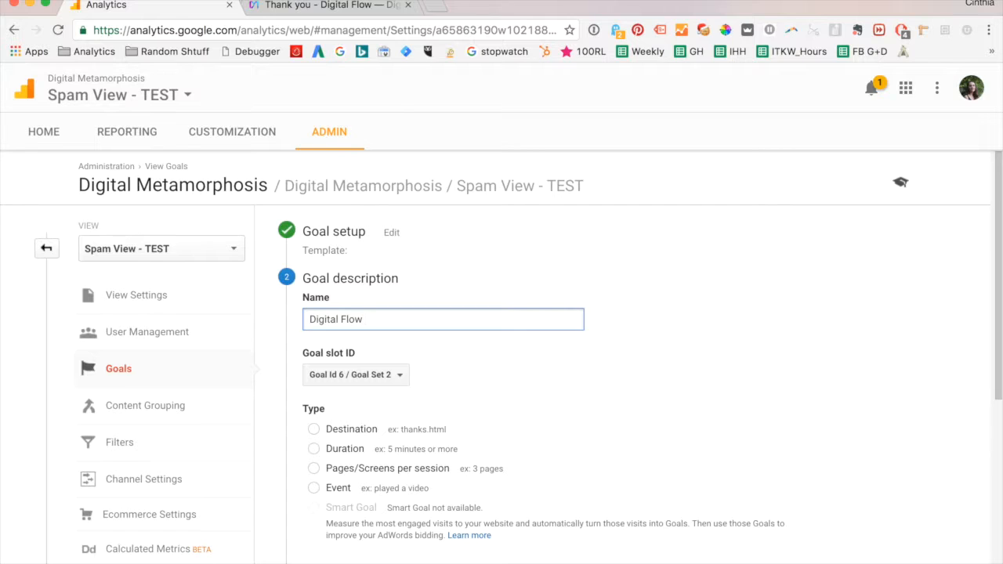
text( Purchase)
click(339, 427)
scroll(407, 406, down, 1)
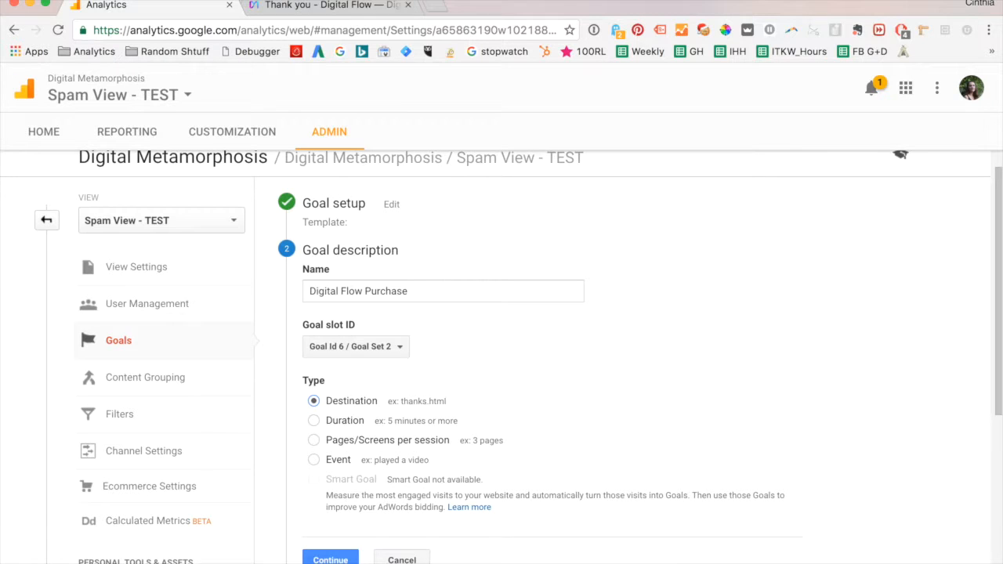
mouse_move(705, 558)
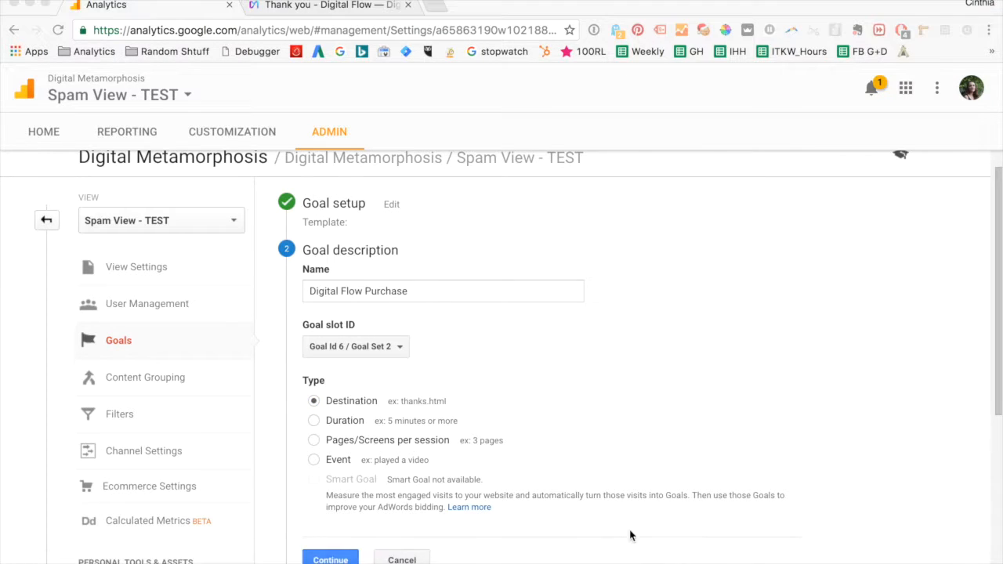
scroll(549, 314, down, 1)
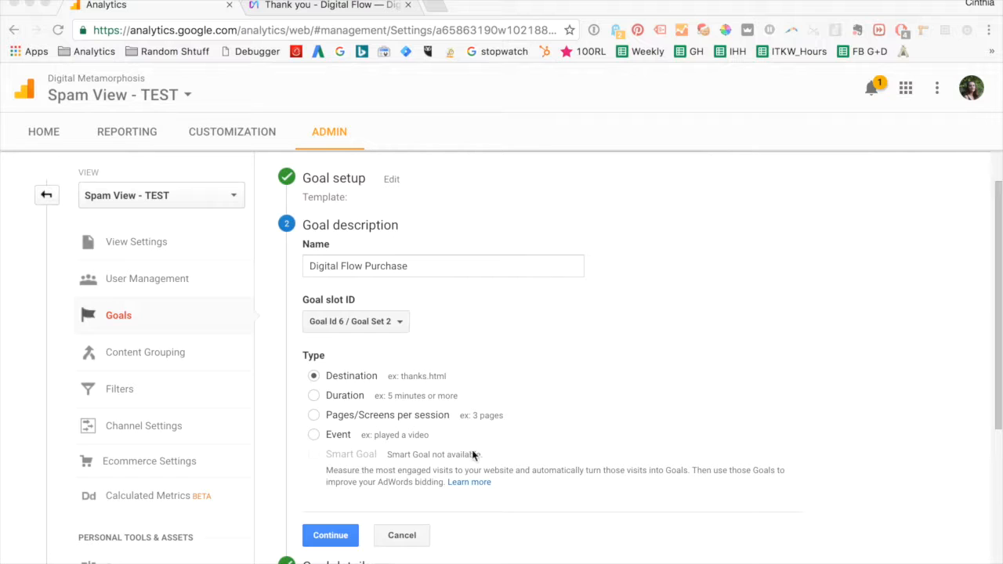
click(332, 537)
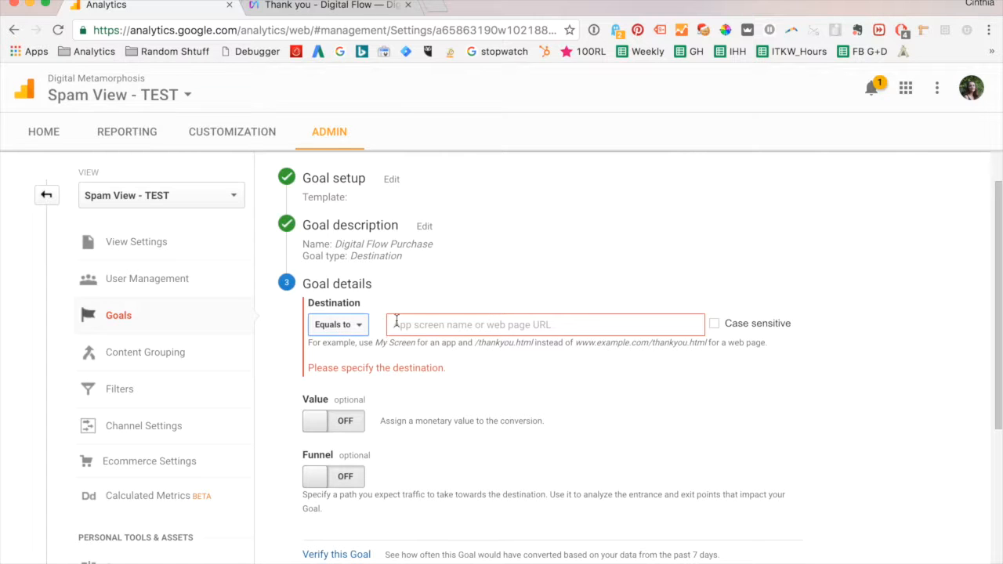
- Copy the path from the thank-you page's address and set the goal's destination to Begins with "/thank-you-digital-flow/"
click(351, 7)
drag(337, 29, 204, 32)
key(super+c)
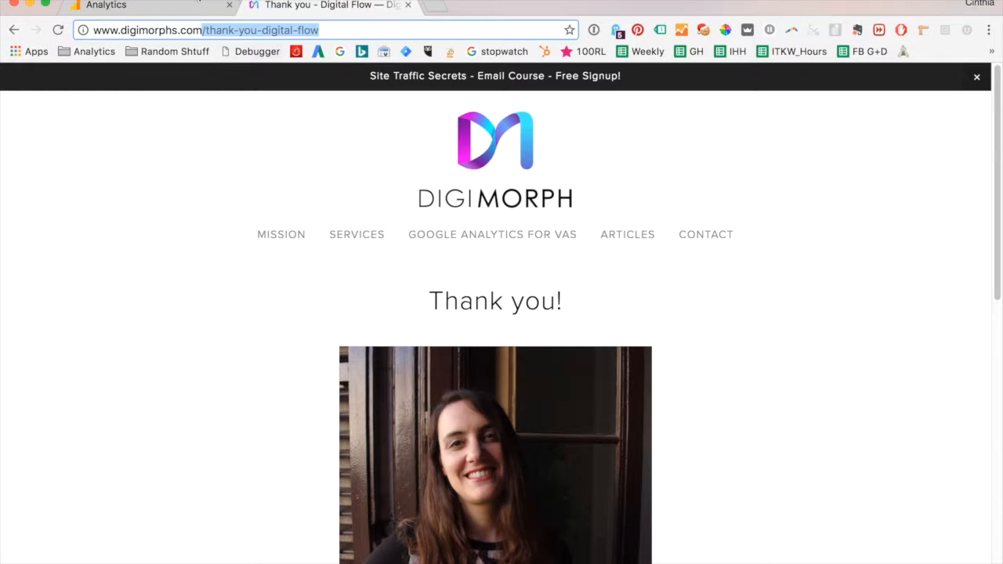
click(199, 7)
click(451, 318)
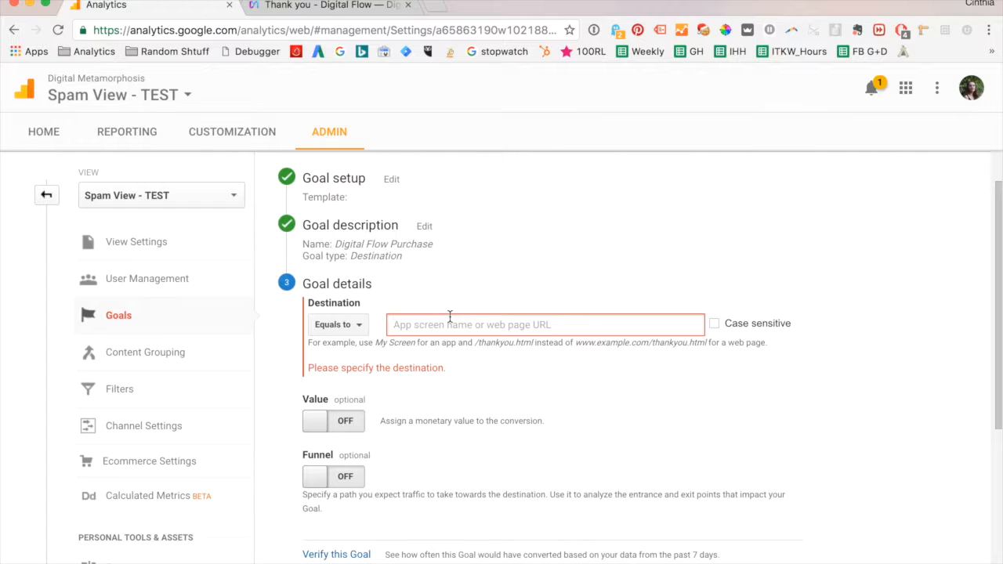
key(super+v)
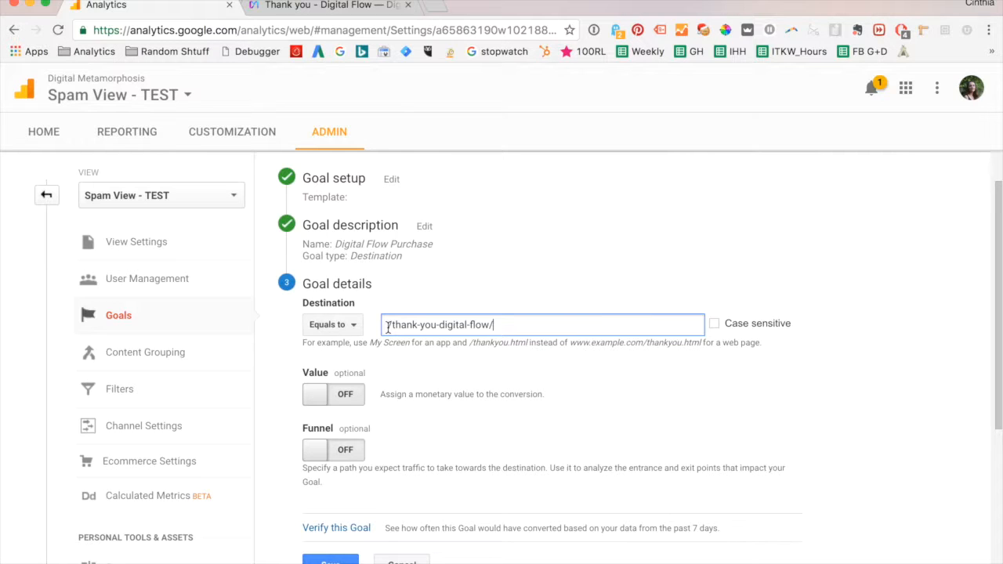
click(355, 328)
click(370, 384)
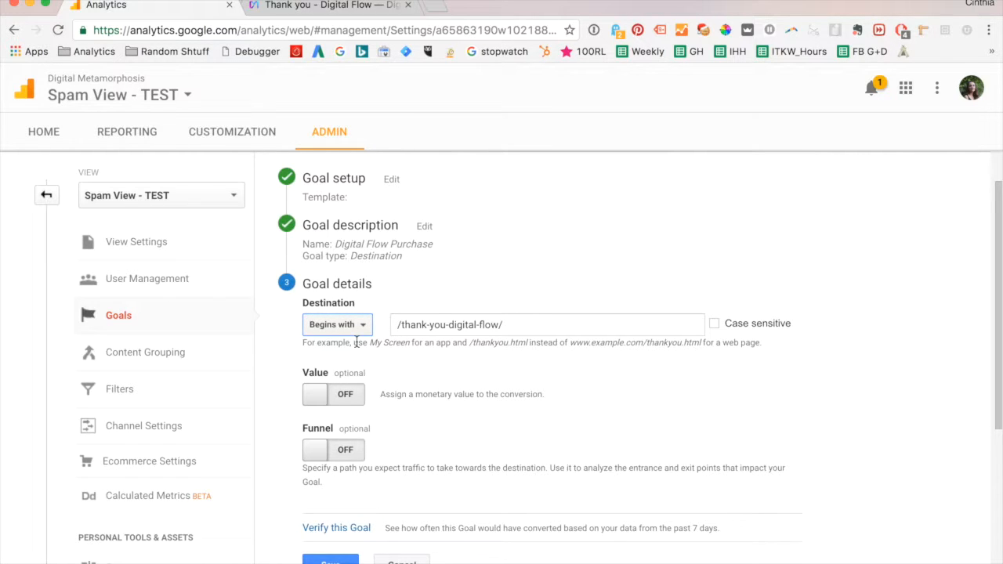
- Try assigning a monetary value of 200 USD to the goal's conversion
click(354, 405)
click(406, 395)
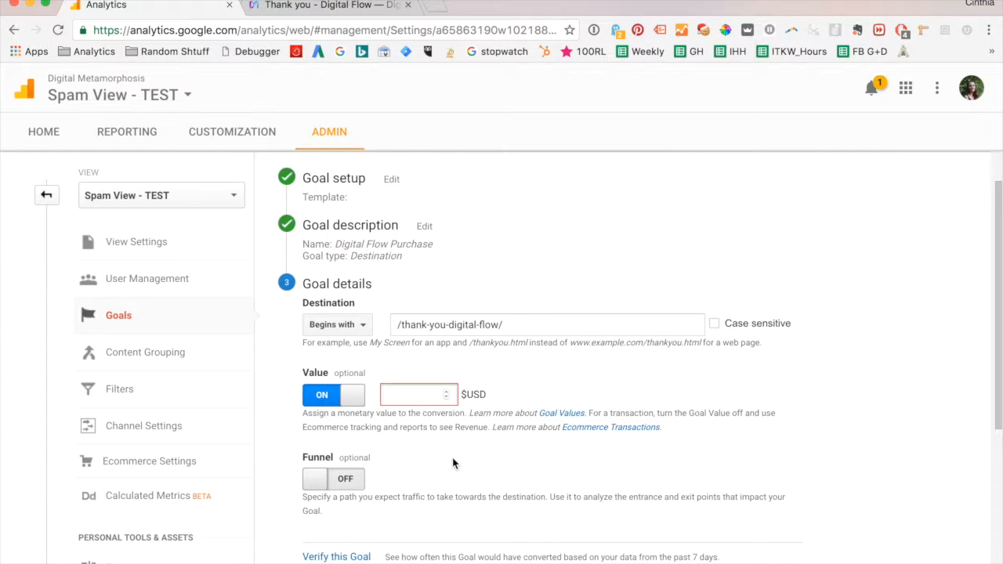
text(200)
click(330, 402)
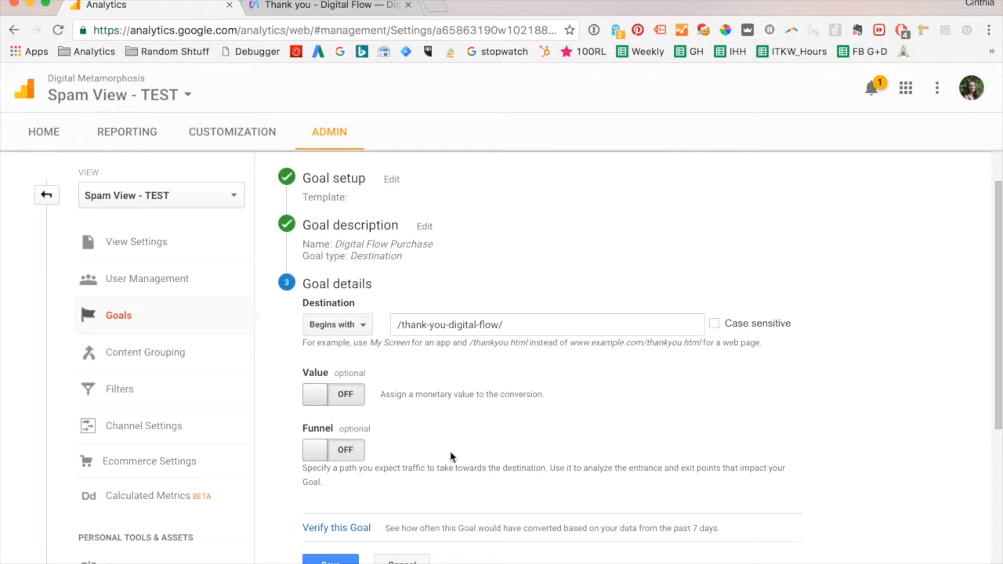
- Try enabling a funnel for the goal and adding a second funnel step
click(353, 460)
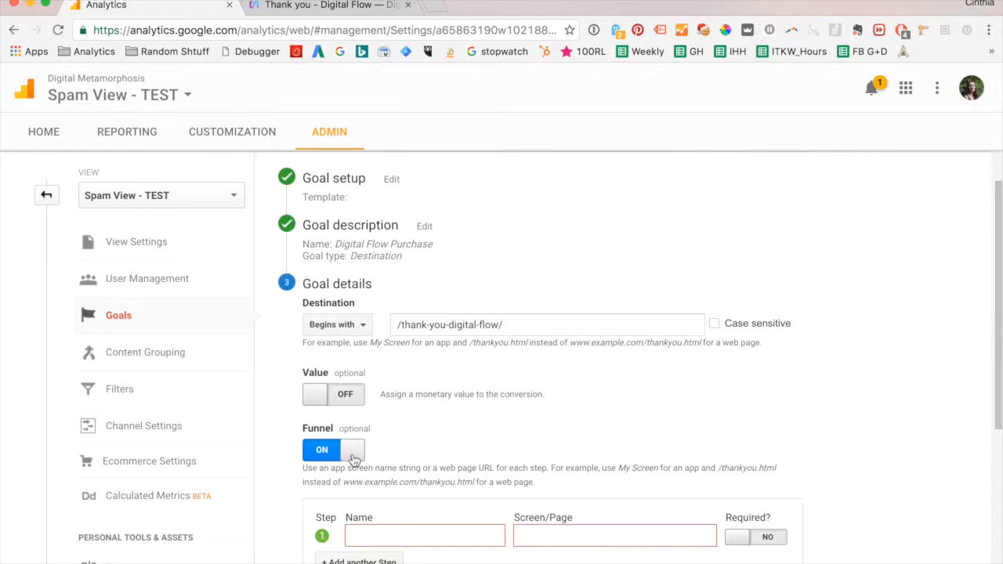
scroll(414, 521, down, 2)
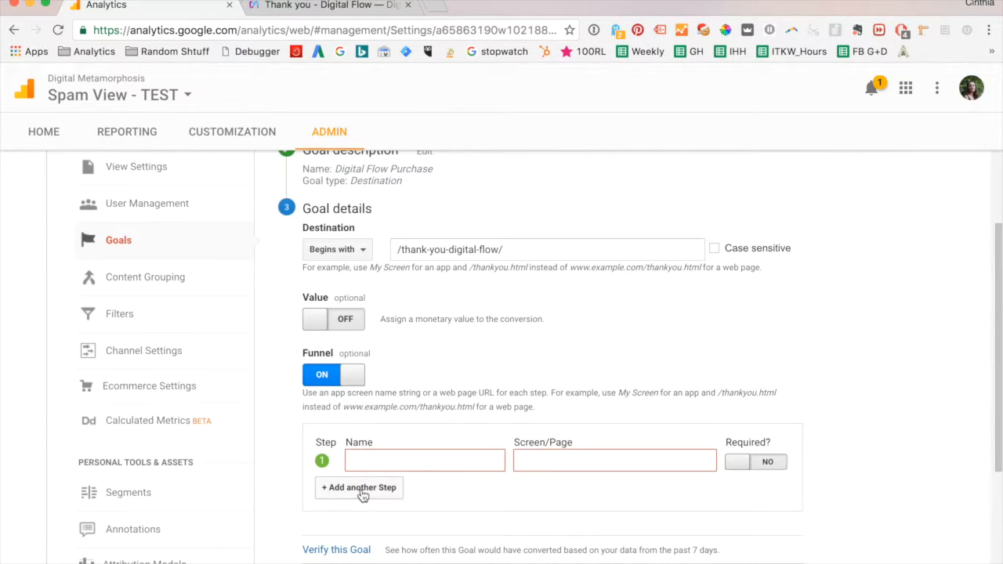
click(357, 491)
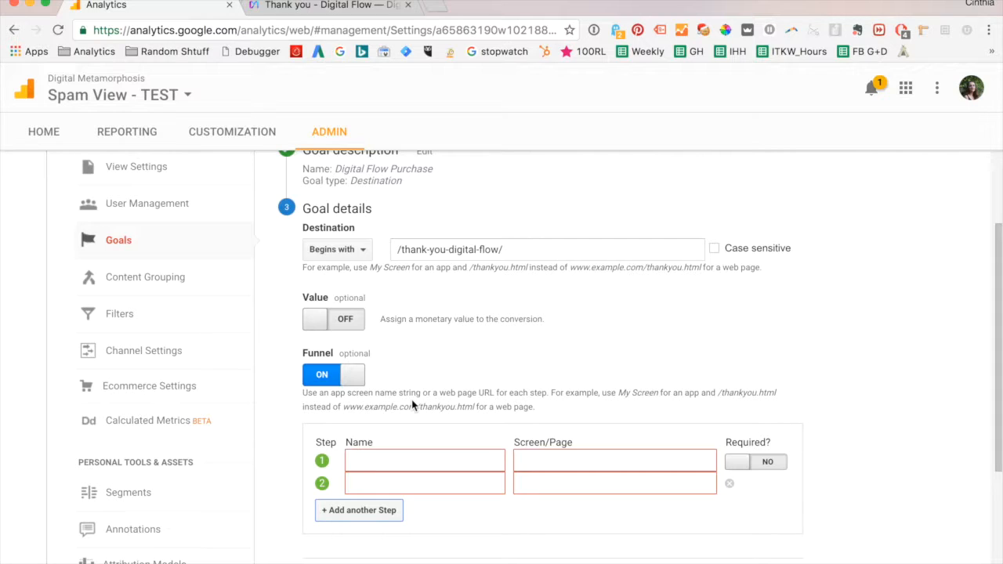
click(328, 375)
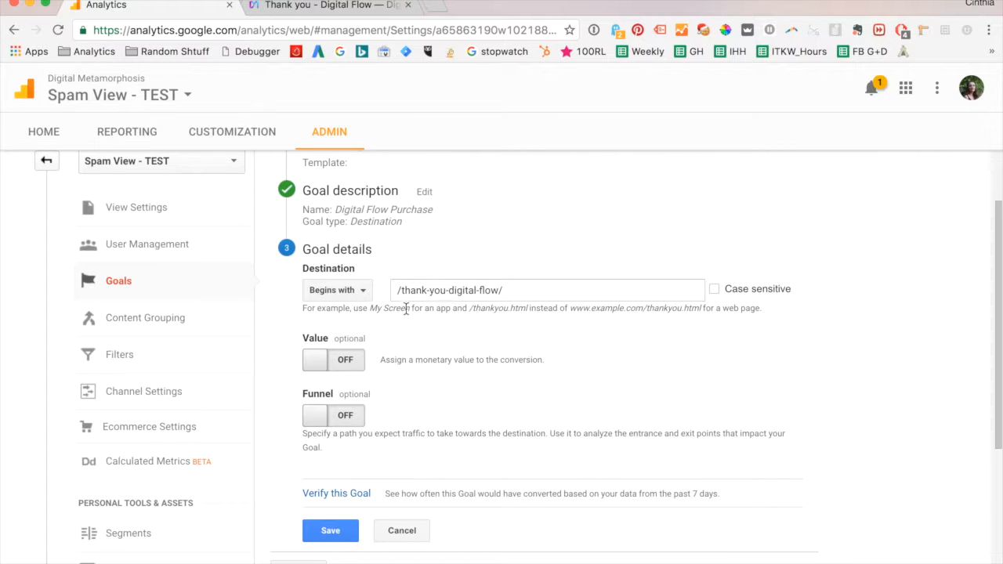
- Save the Digital Flow Purchase goal and return to the goals list
click(331, 540)
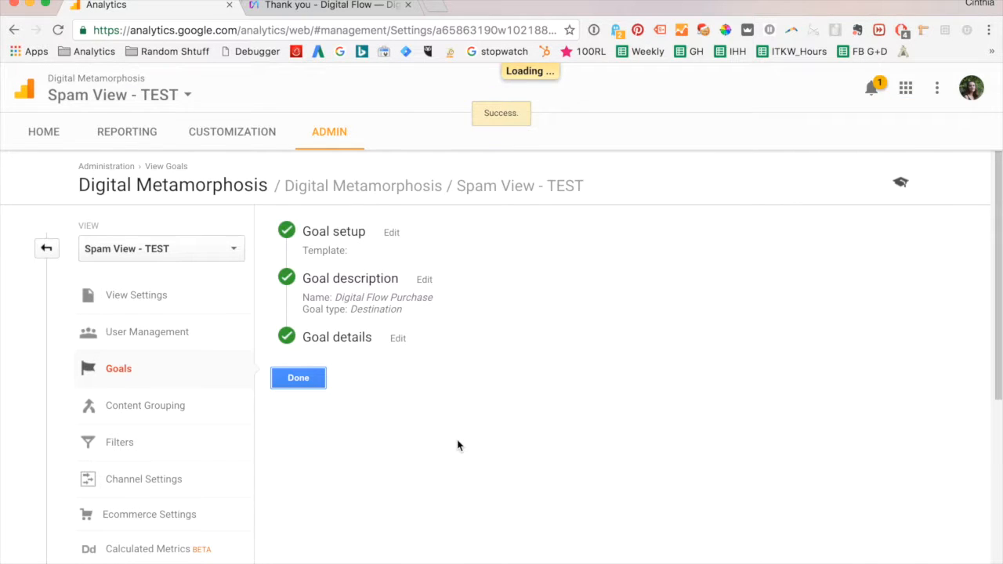
click(319, 387)
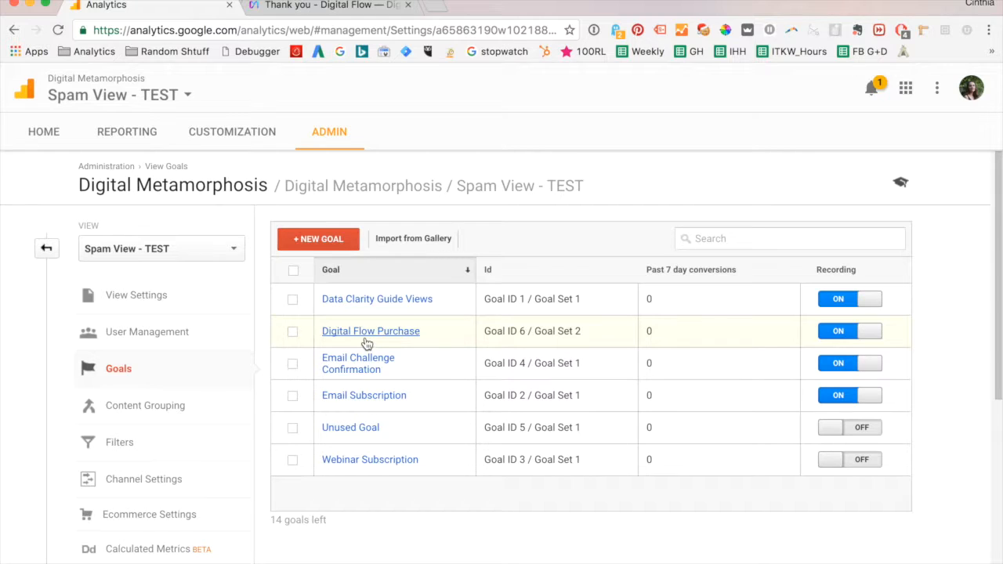
- Switch to the Digital Flow thank-you page in the browser and reload it several times
click(358, 4)
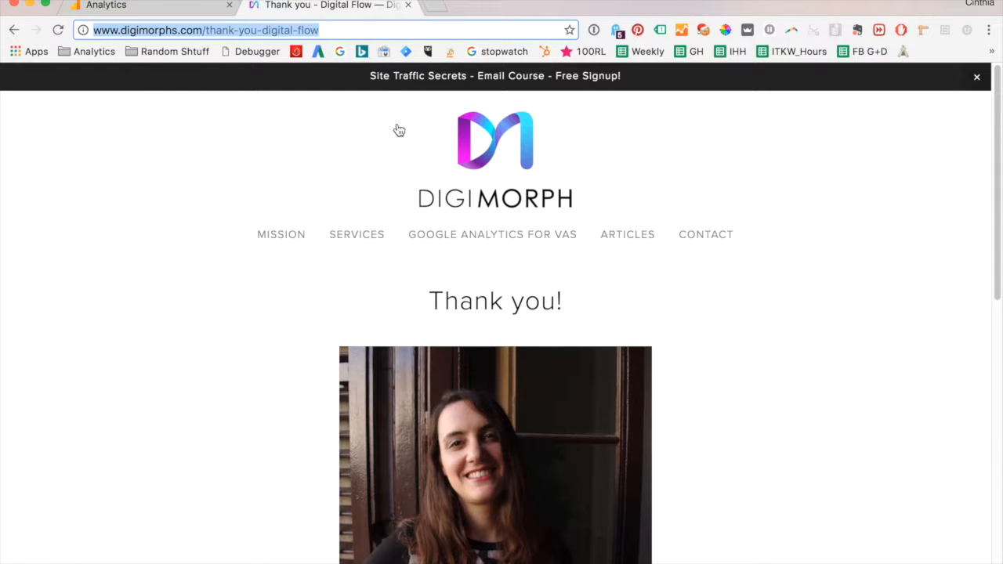
click(57, 30)
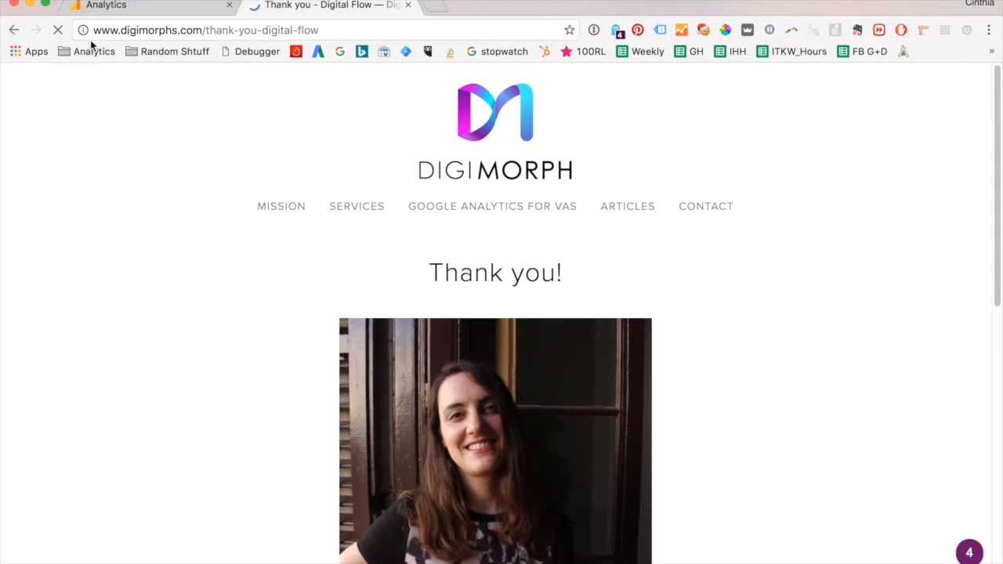
click(60, 34)
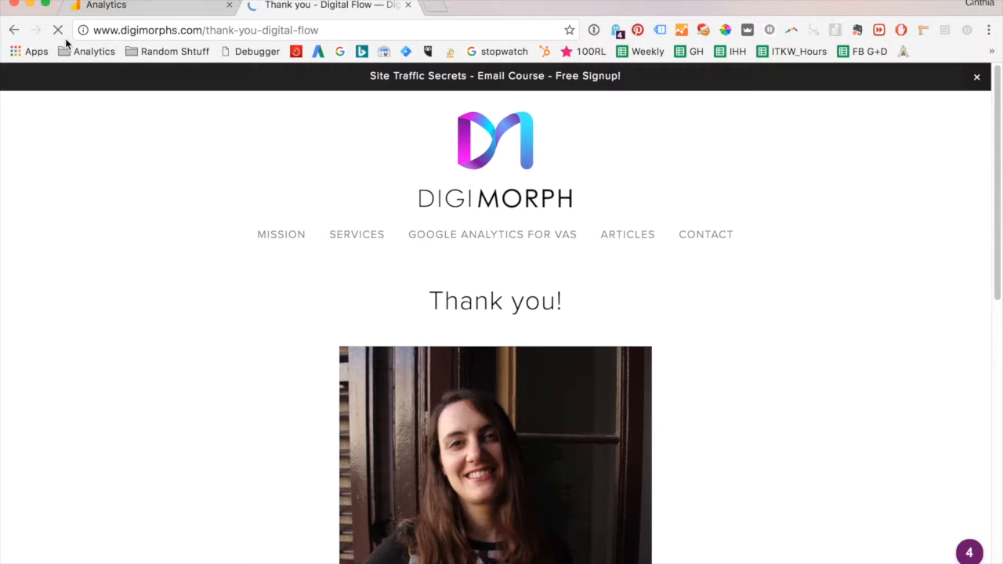
click(56, 29)
- Return to Google Analytics and open the Channels report for all acquisition traffic
click(173, 8)
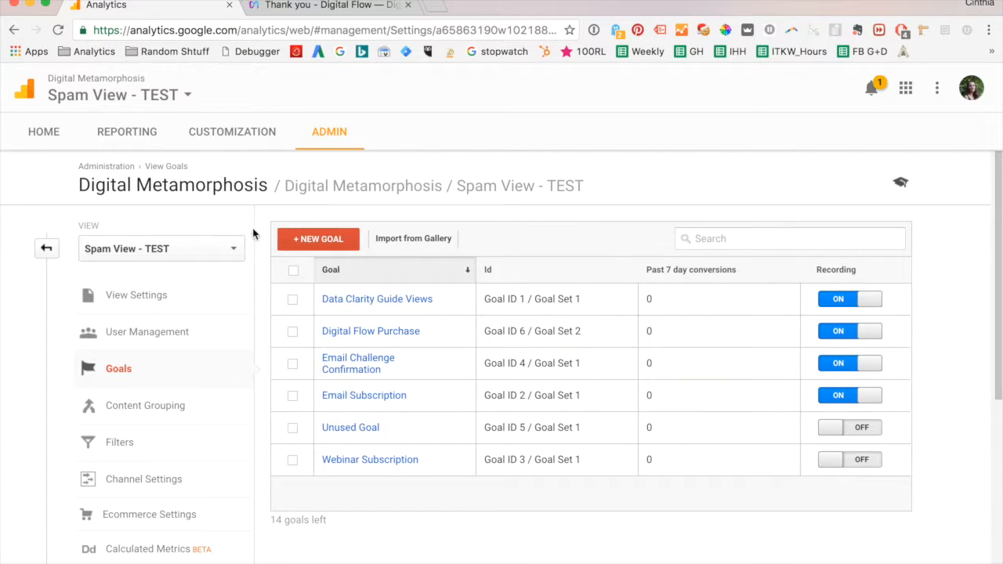
click(121, 140)
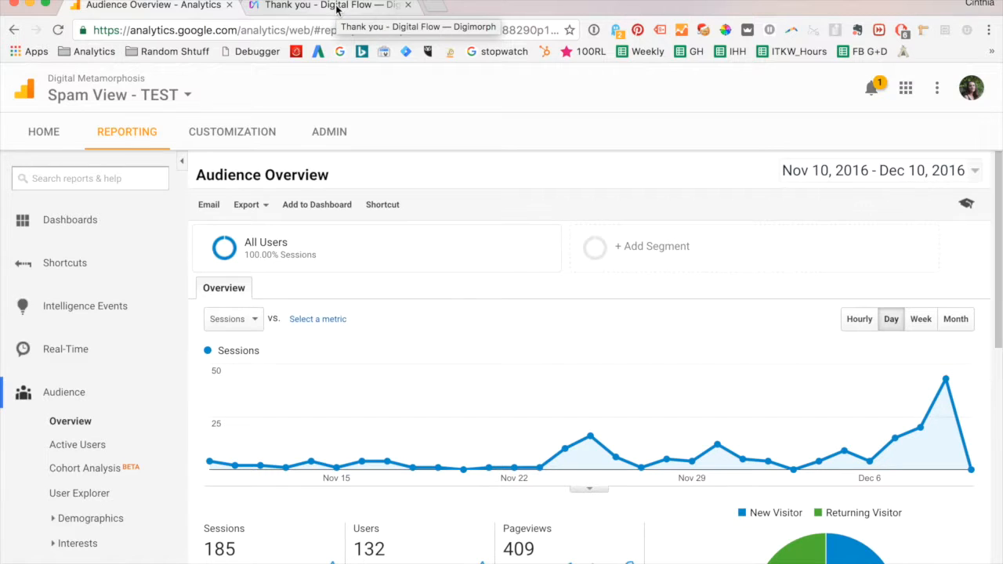
scroll(152, 358, down, 3)
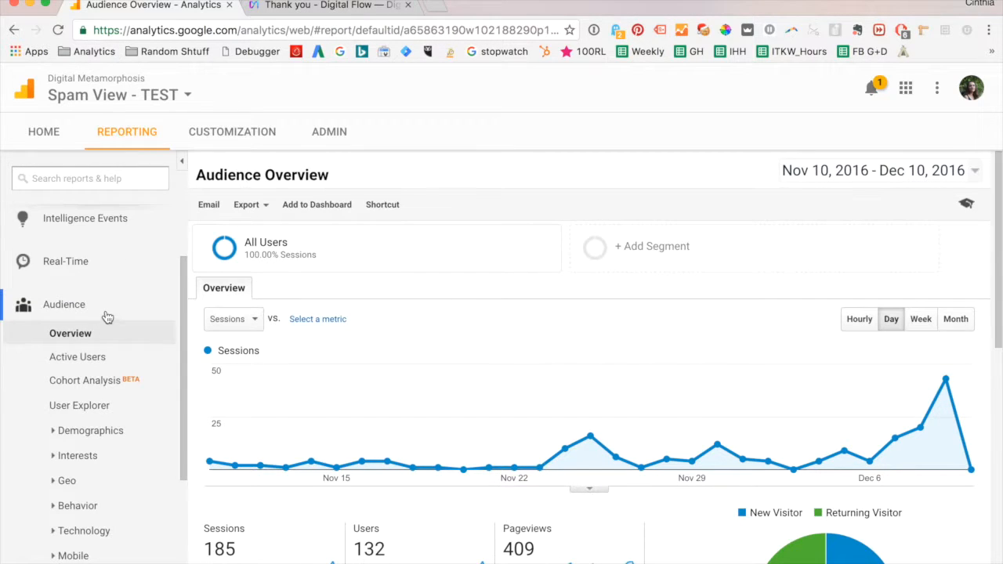
click(107, 313)
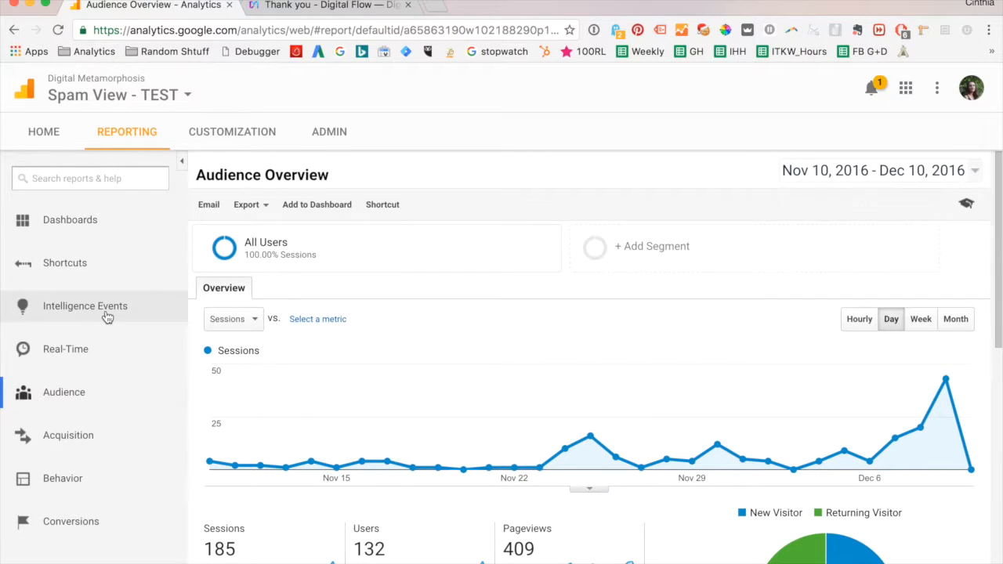
click(134, 447)
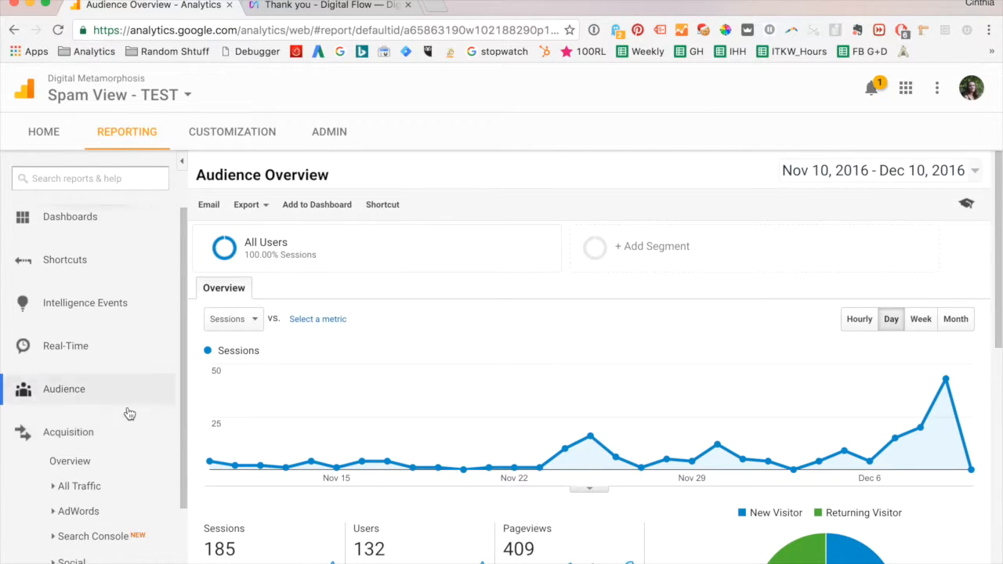
click(120, 383)
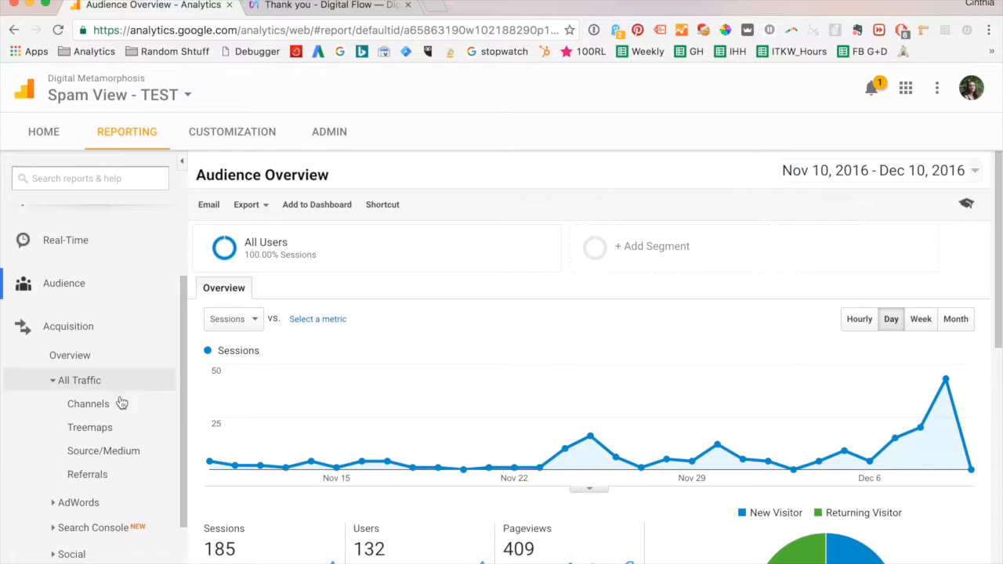
click(120, 412)
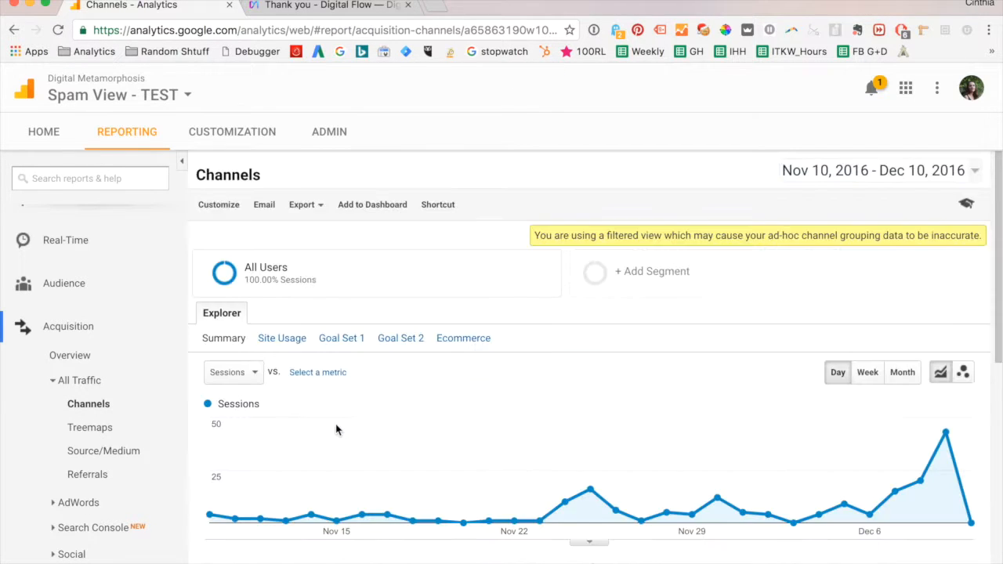
- Set the Channels table's conversions to Goal 6: Digital Flow Purchase and examine the goal's completions for each channel
scroll(335, 424, down, 5)
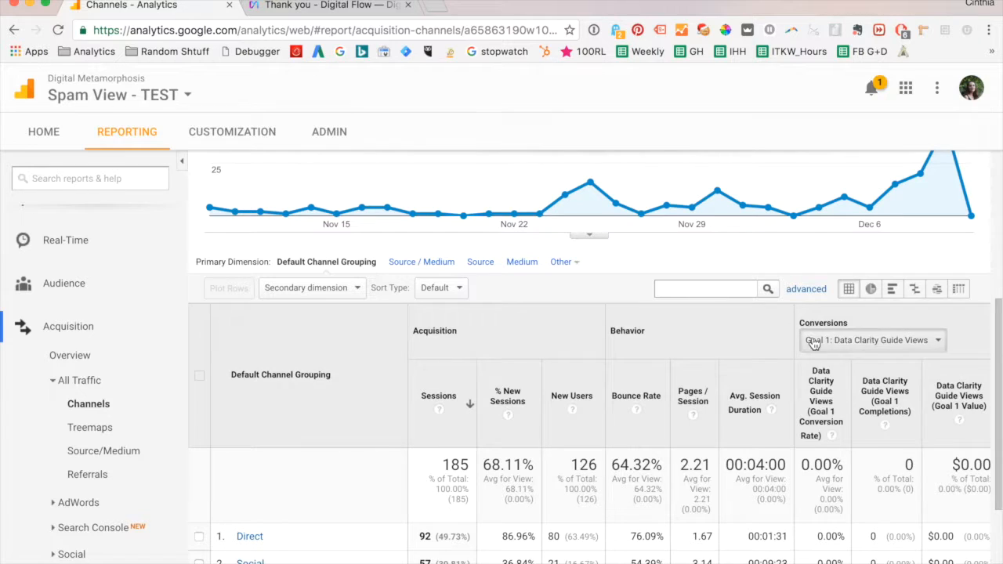
click(807, 342)
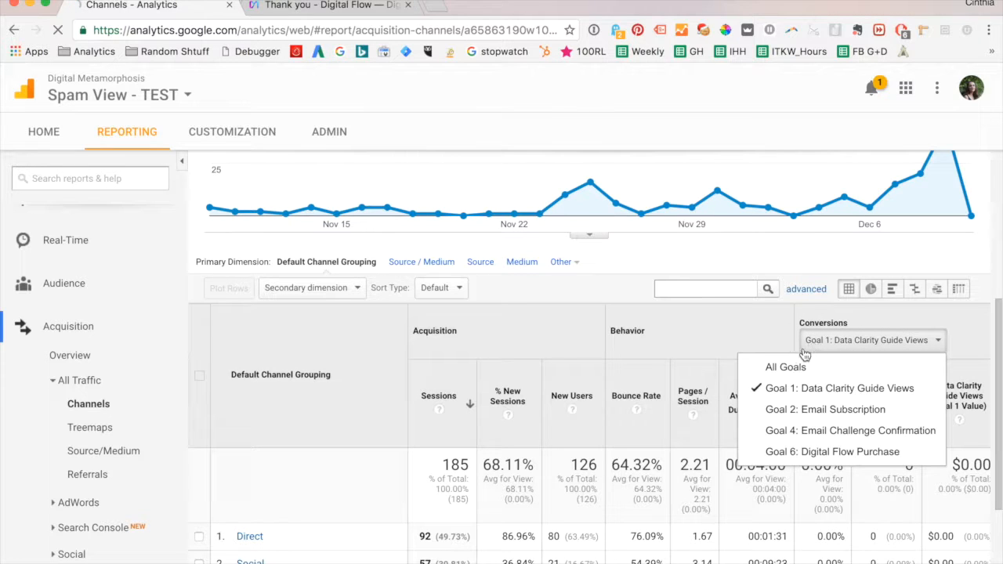
click(809, 452)
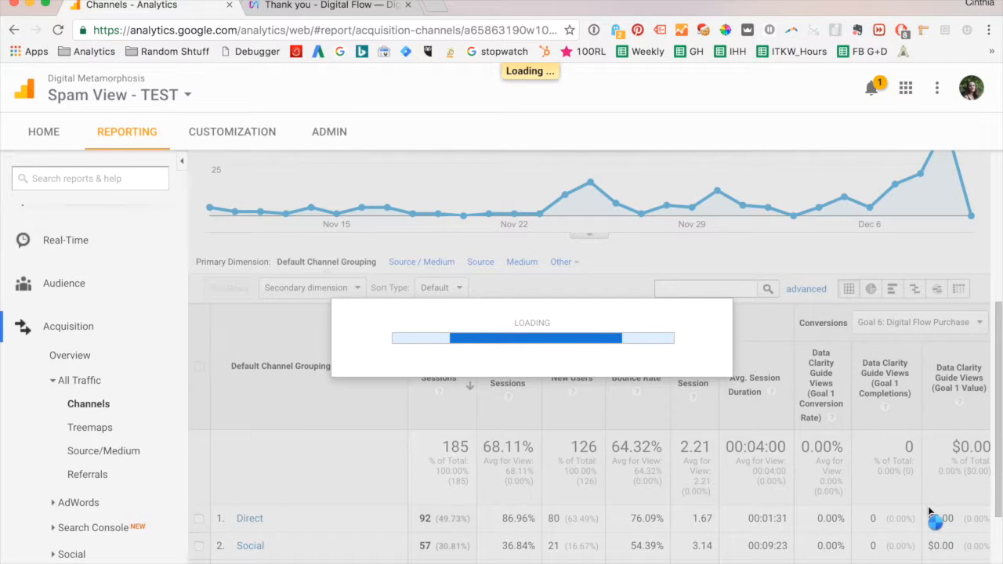
scroll(925, 510, down, 5)
scroll(923, 507, down, 1)
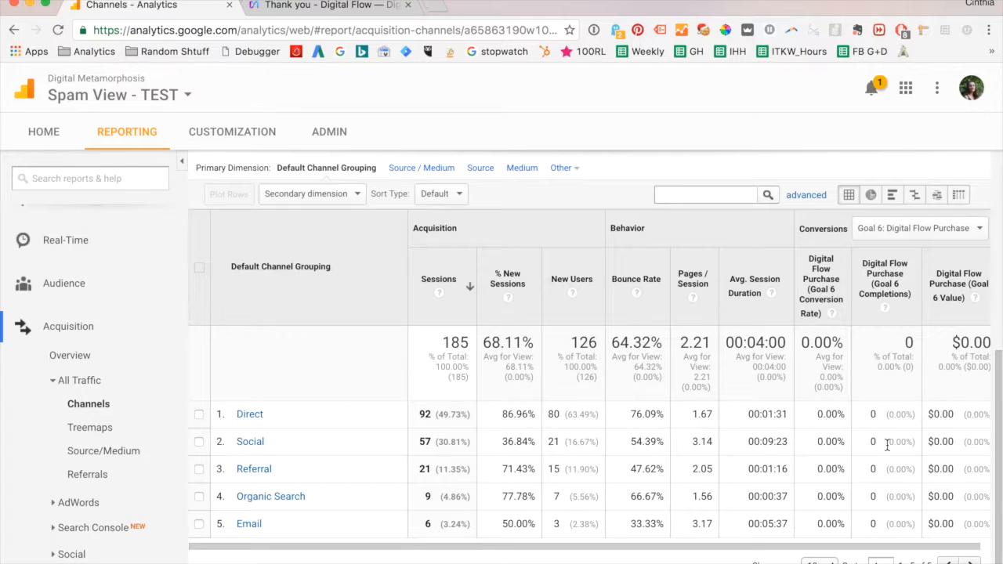
click(894, 234)
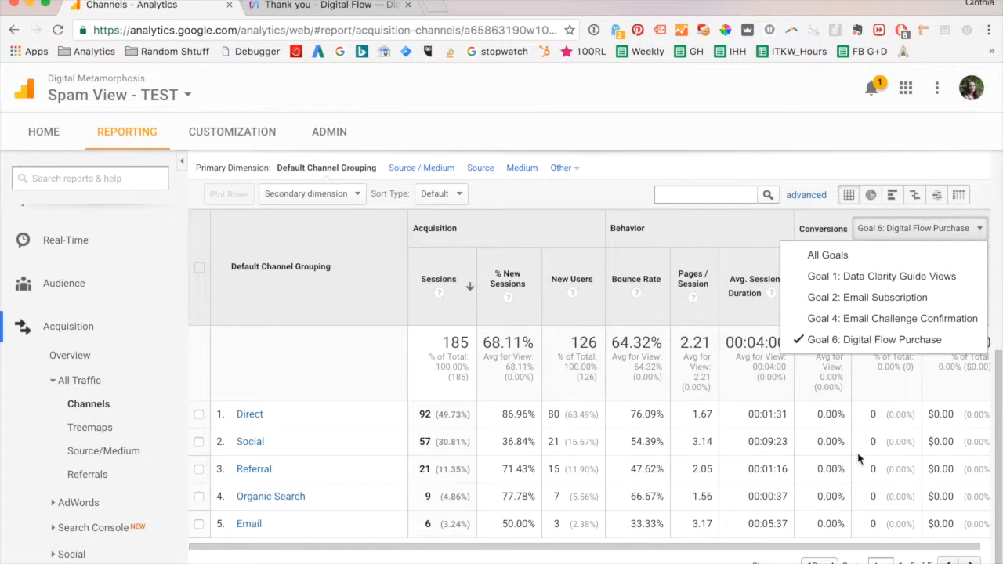
click(801, 405)
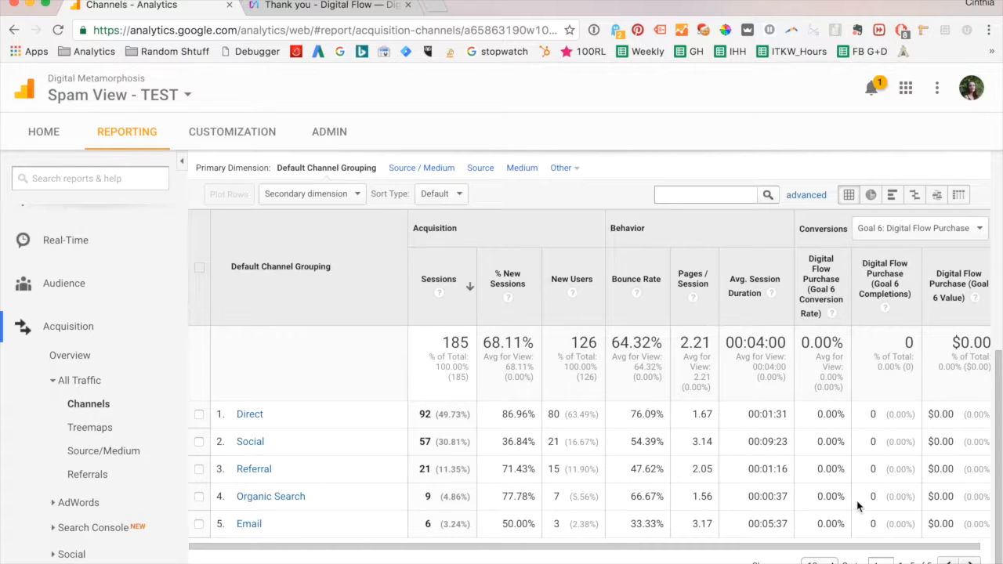
- Open the Goal URLs report among the conversion goal reports and examine the Digital Flow Purchase completions by location
mouse_move(657, 558)
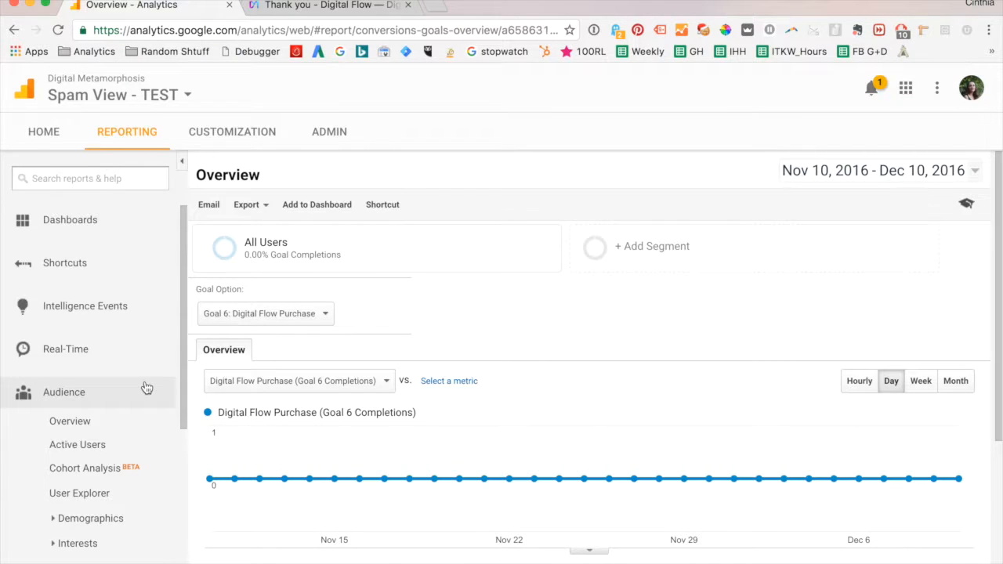
scroll(149, 372, down, 2)
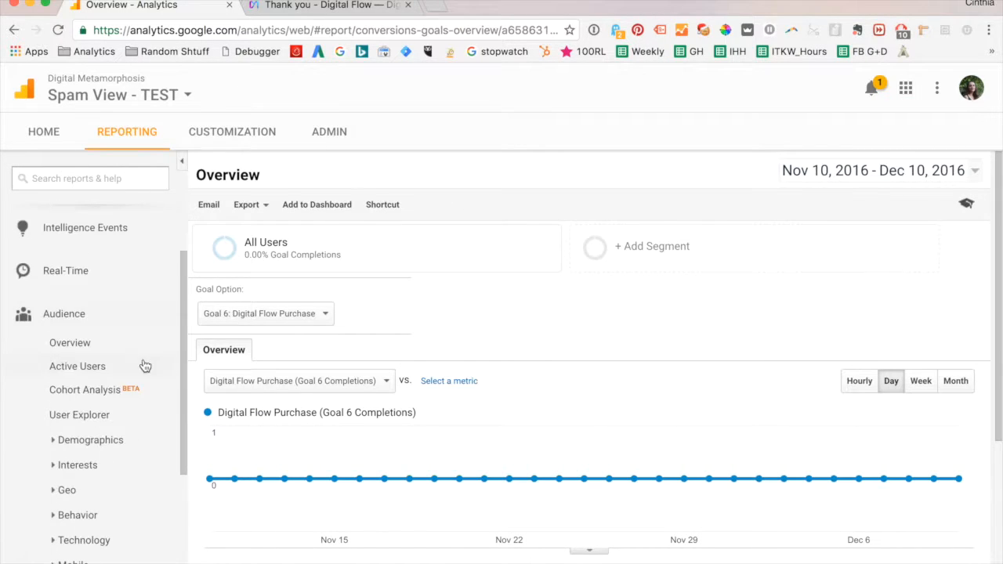
click(101, 316)
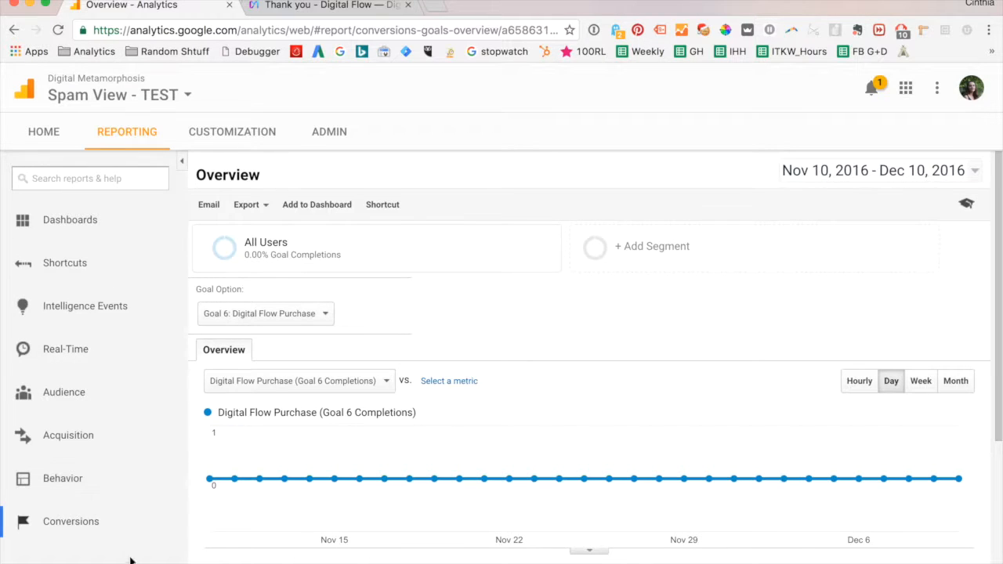
click(114, 537)
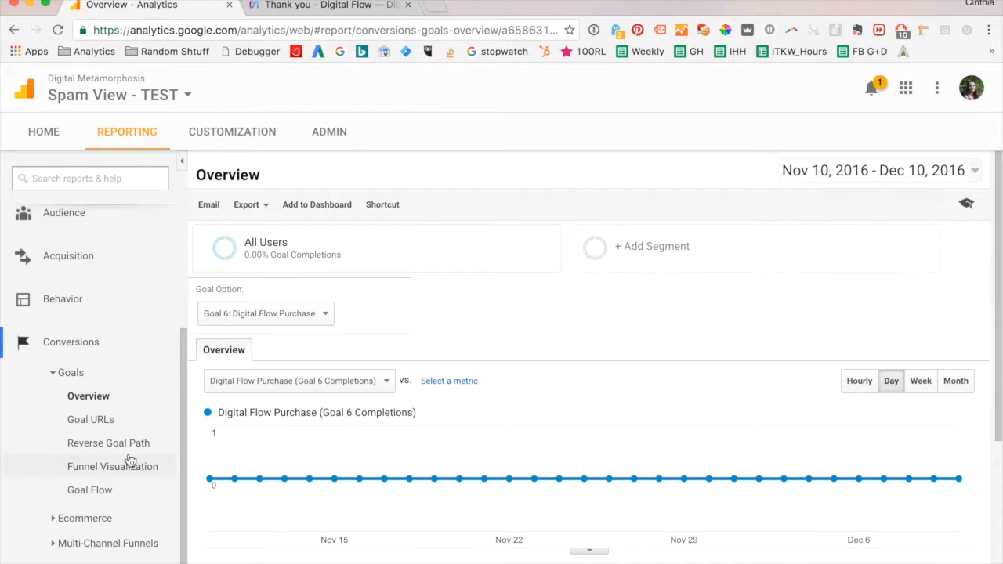
click(119, 419)
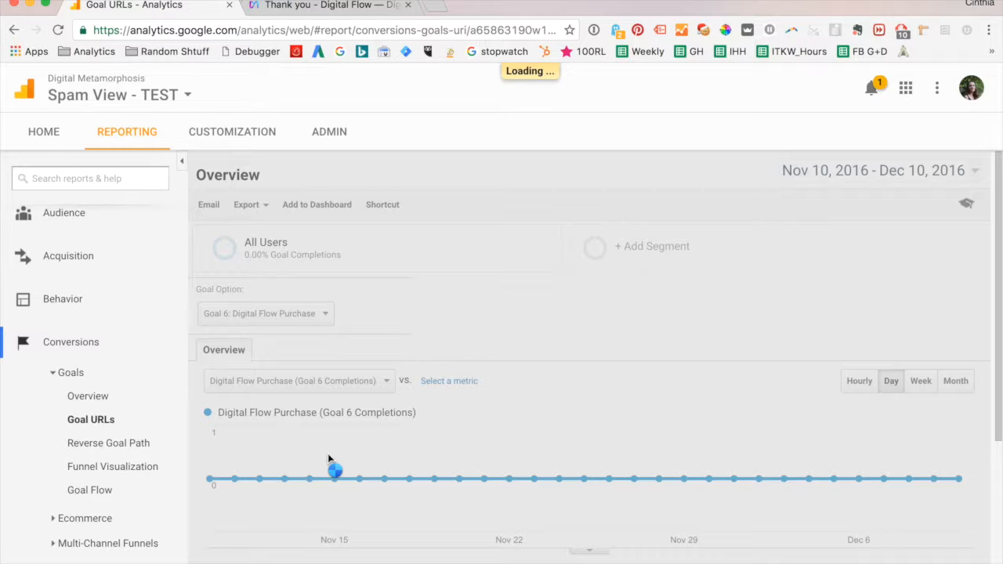
scroll(376, 443, down, 3)
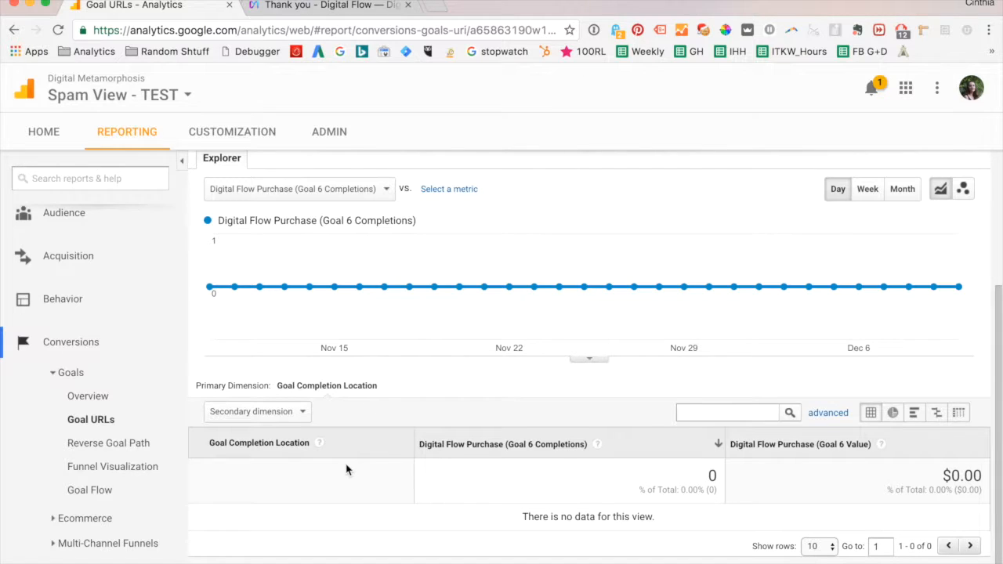
scroll(345, 467, up, 1)
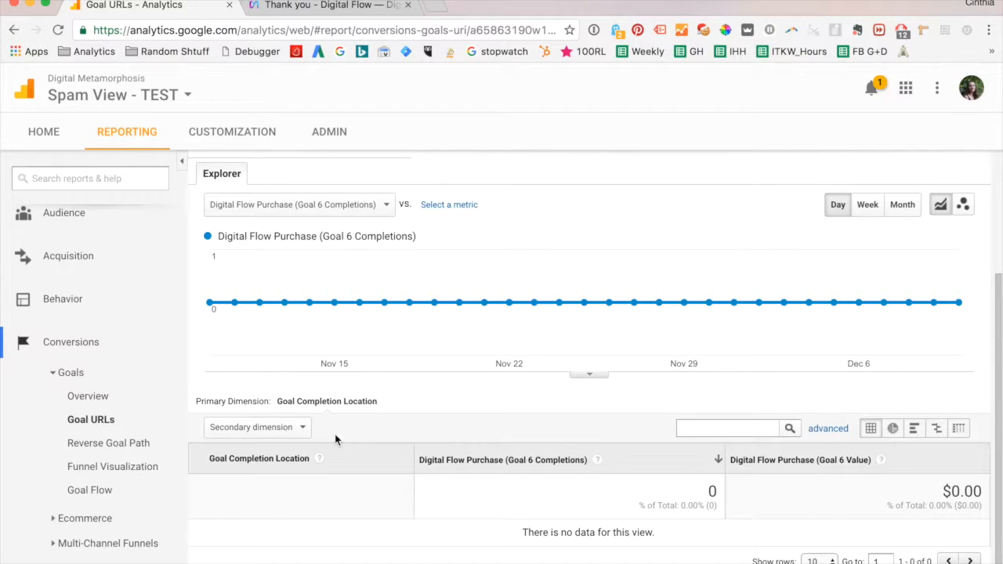
scroll(379, 426, up, 5)
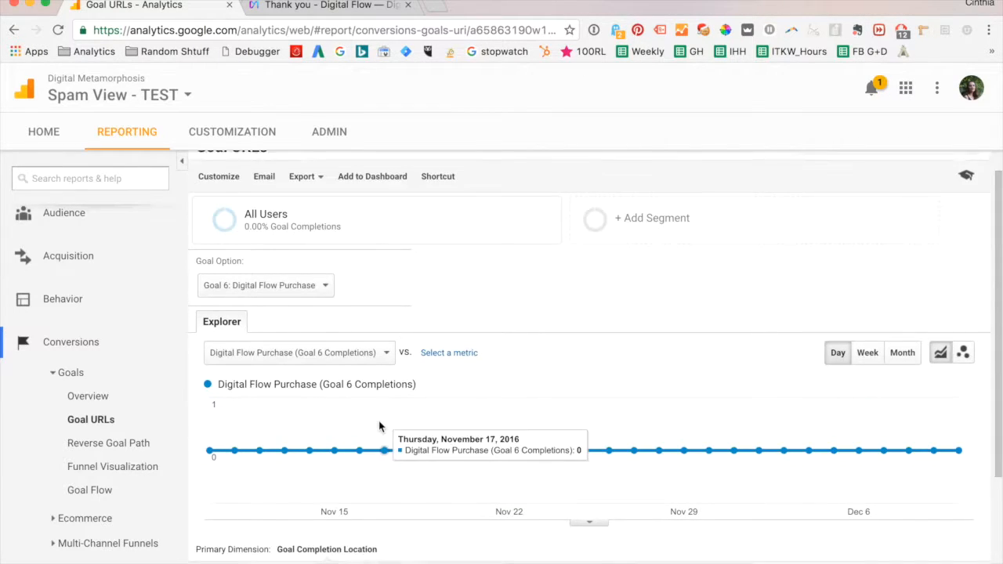
scroll(379, 426, down, 3)
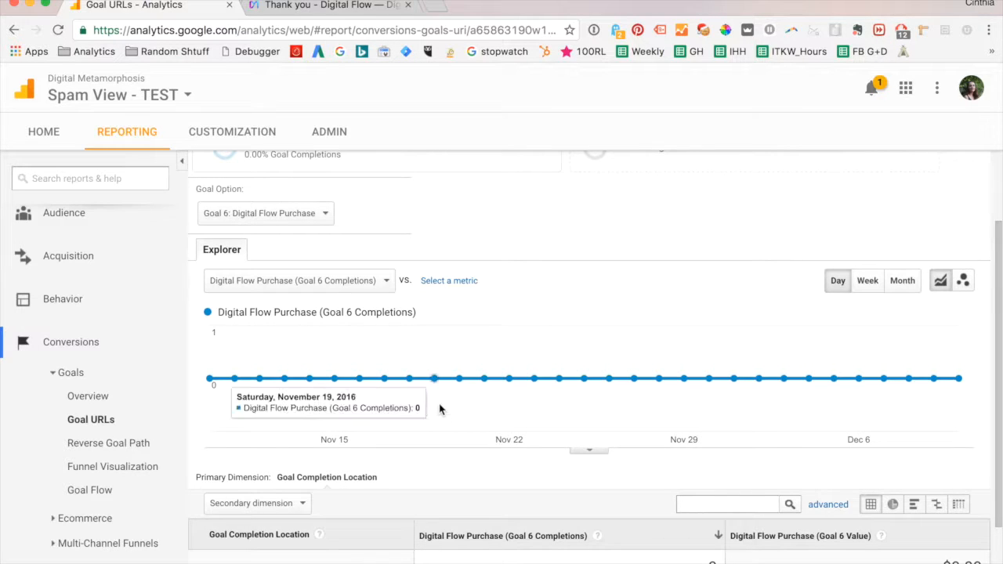
scroll(459, 417, up, 3)
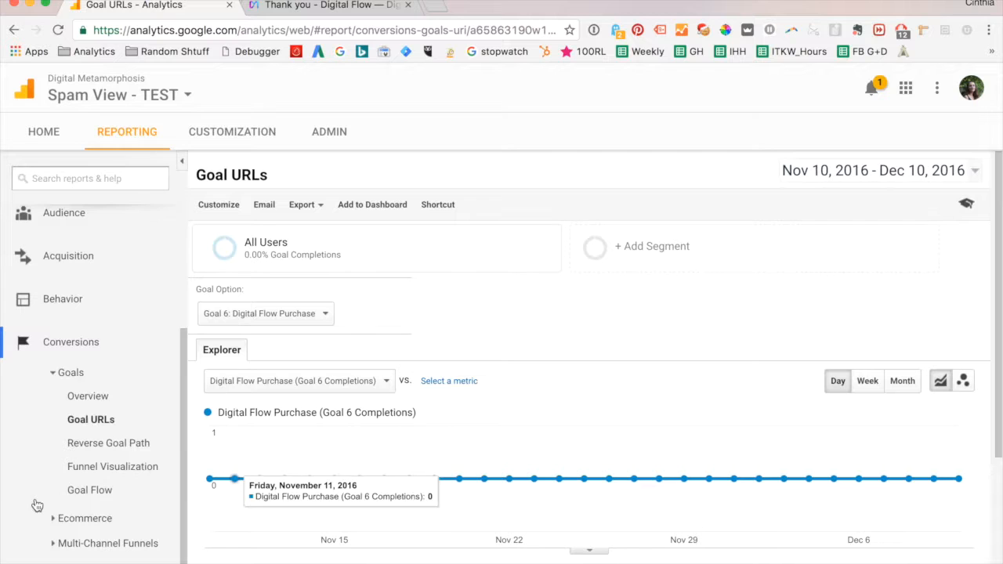